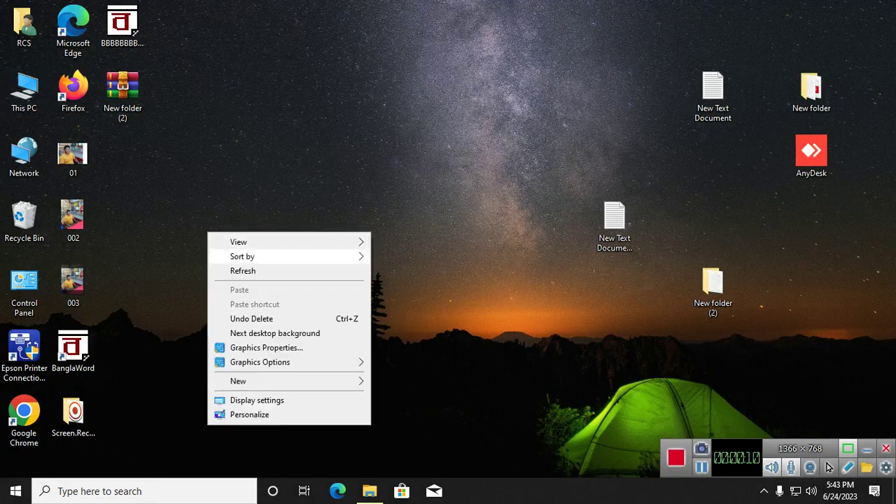
Refresh the Windows desktop several times in a row.
click(245, 271)
right_click(229, 226)
click(266, 264)
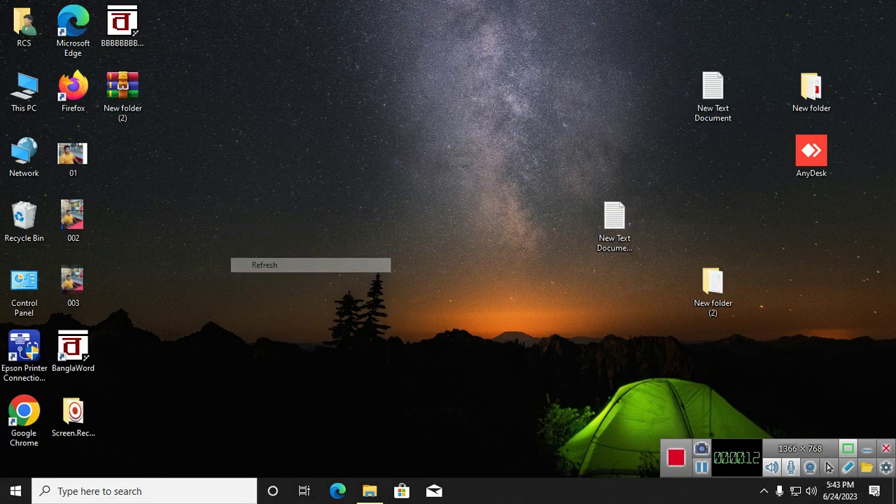
right_click(263, 107)
click(297, 148)
right_click(297, 127)
click(332, 165)
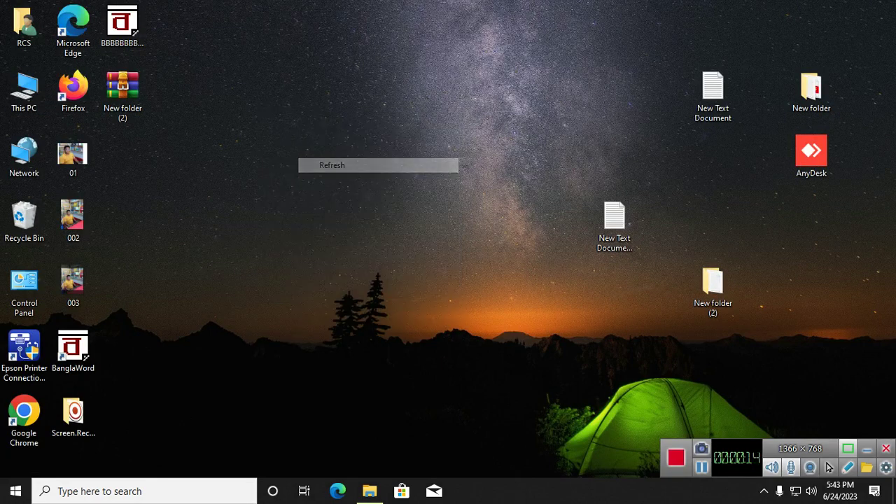
right_click(270, 126)
click(304, 165)
right_click(312, 170)
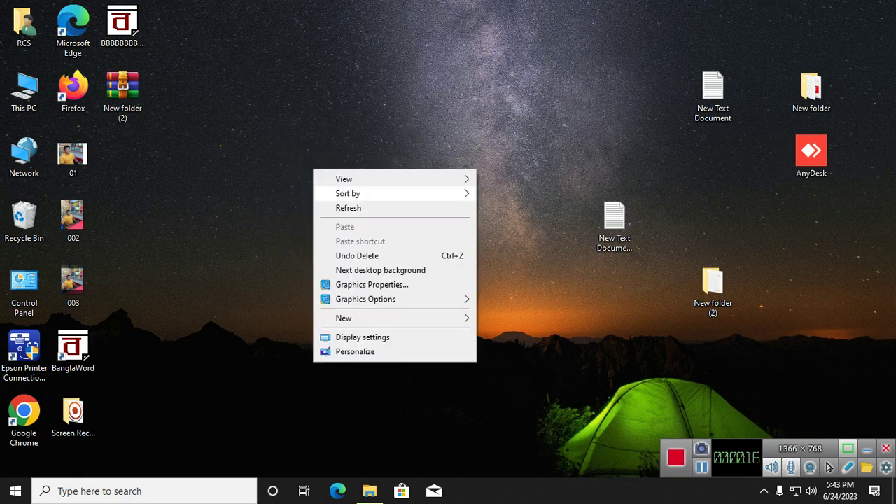
click(344, 208)
right_click(309, 171)
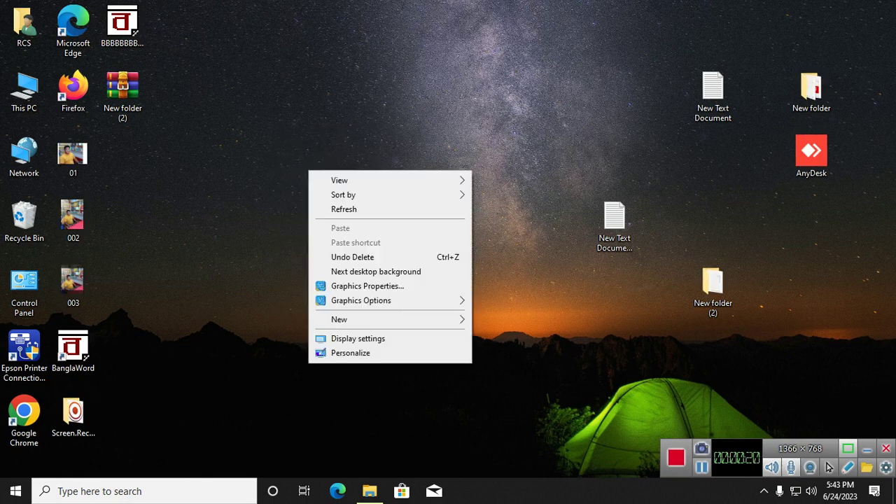
right_click(191, 158)
click(224, 198)
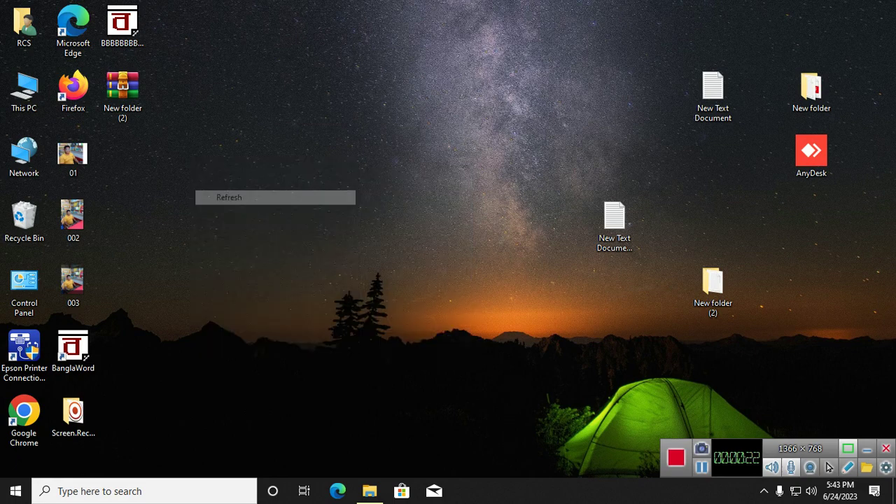
right_click(234, 172)
click(266, 211)
right_click(236, 174)
click(266, 211)
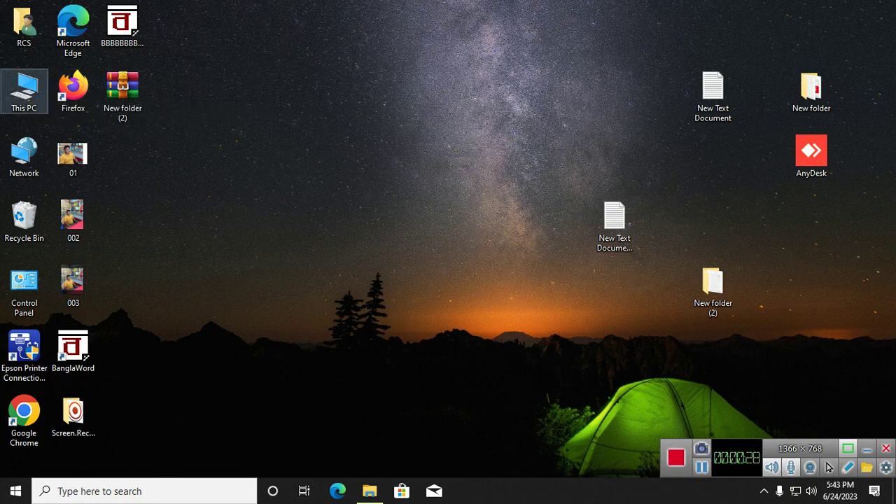
Open This PC and display the properties of the Local Disk C SSD (C:) drive.
right_click(18, 92)
click(50, 103)
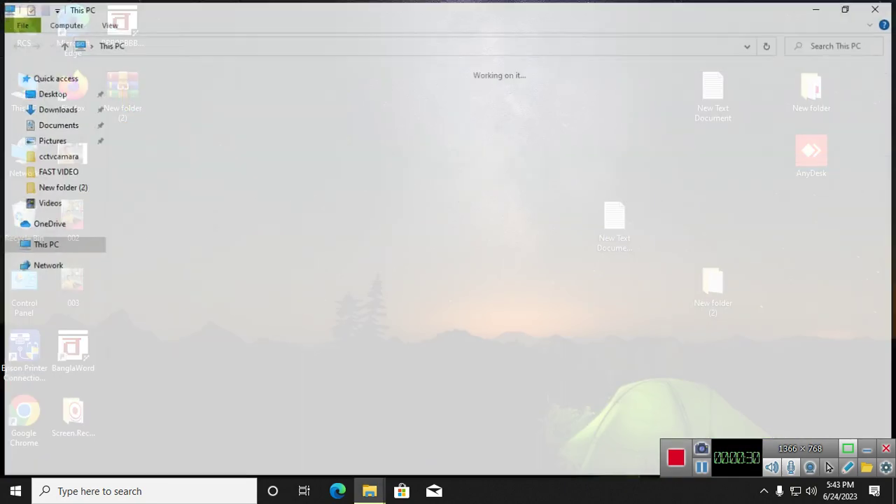
key(Up)
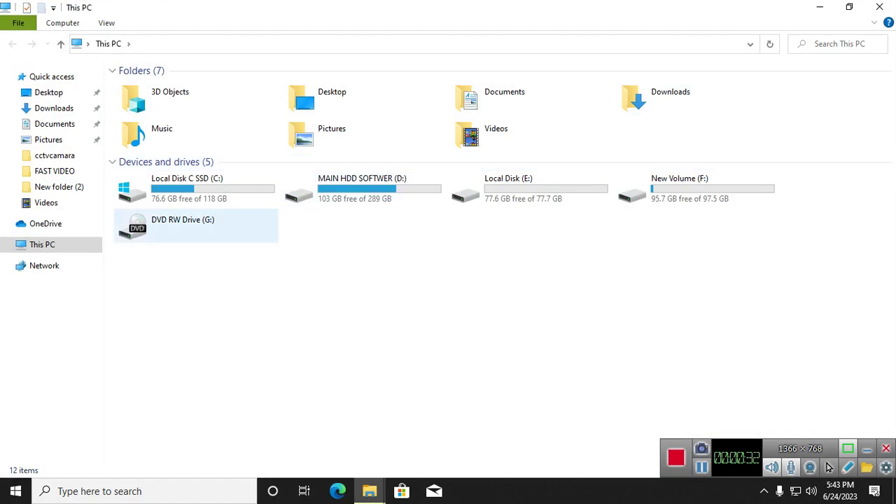
key(Up)
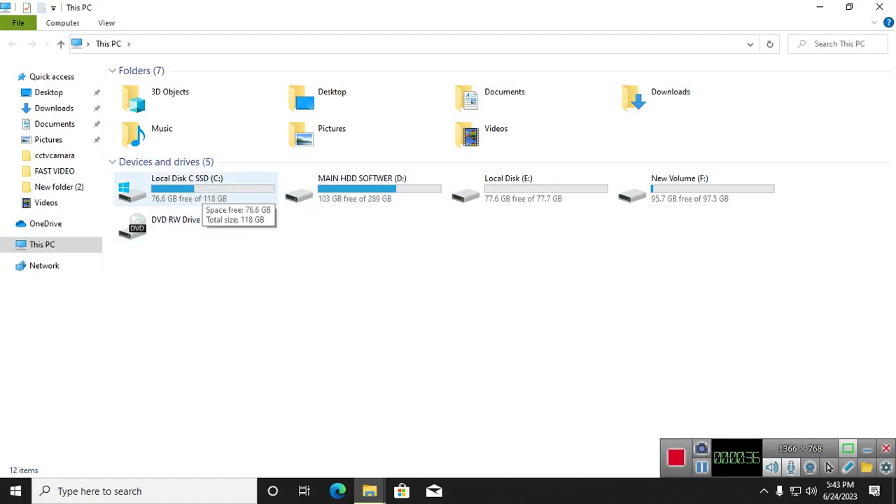
right_click(188, 185)
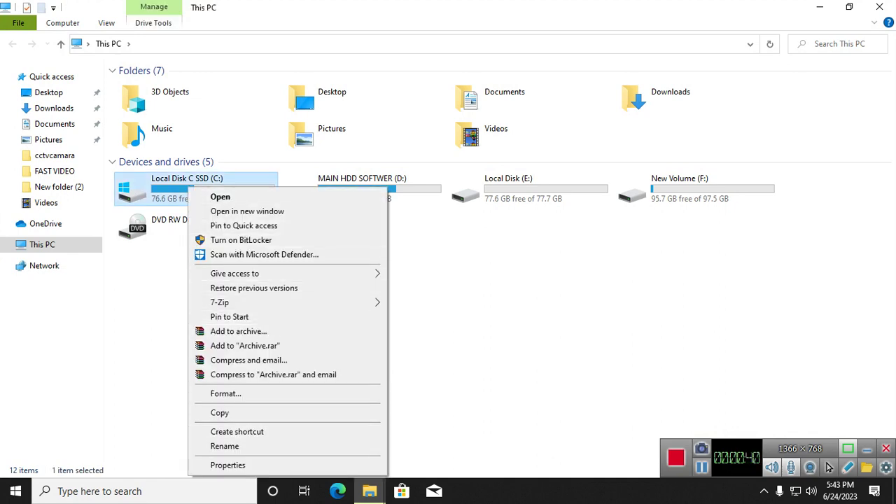
click(228, 465)
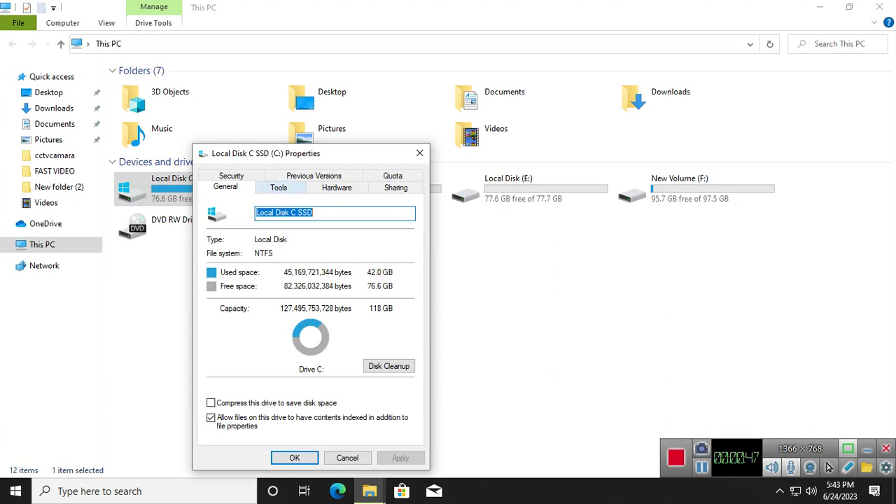
Run drive optimization on Local Disk C SSD (C:) from its properties, and close both the optimization and properties windows.
click(279, 188)
drag(316, 154, 296, 109)
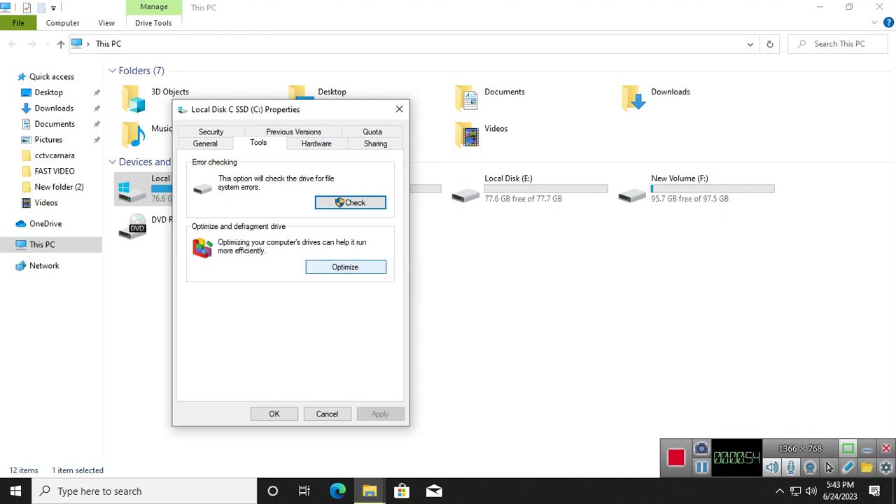
click(345, 267)
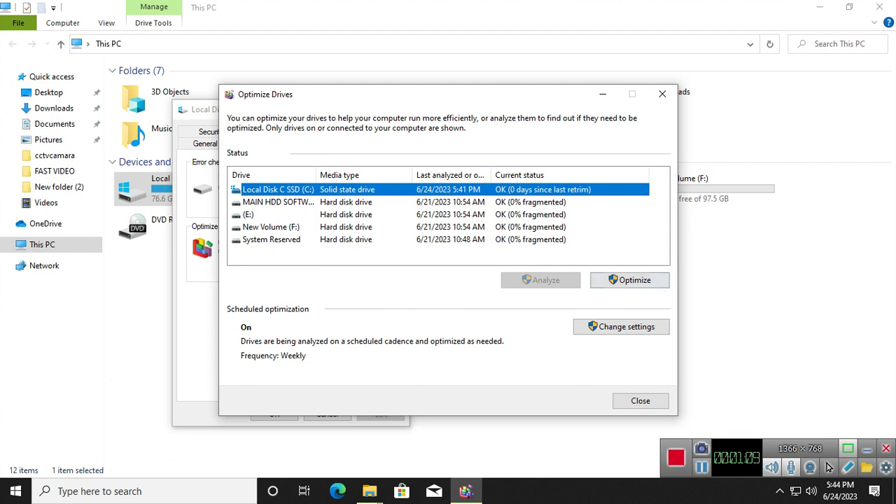
click(630, 280)
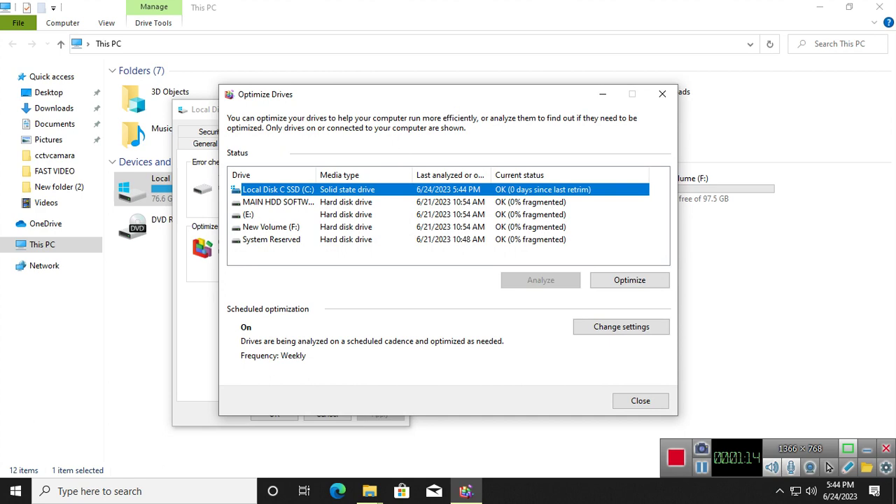
click(662, 94)
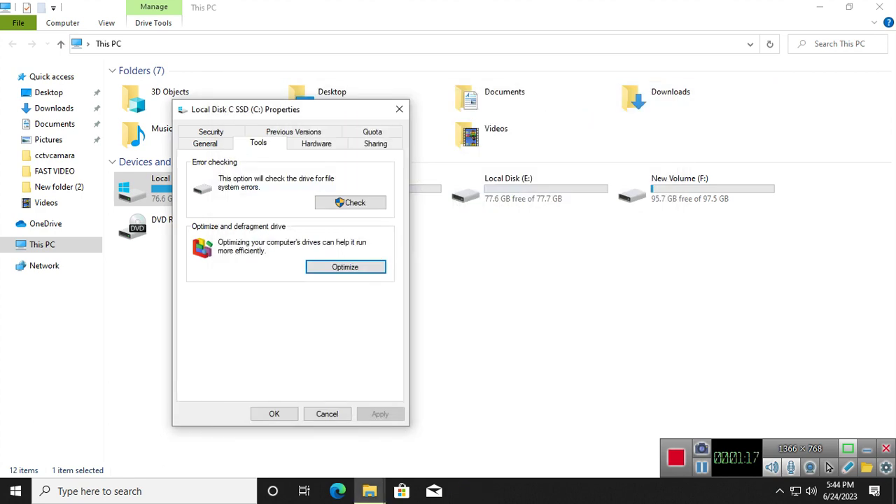
click(399, 109)
Reopen the properties of Local Disk C SSD (C:) and launch Optimize Drives from its drive tools.
right_click(173, 183)
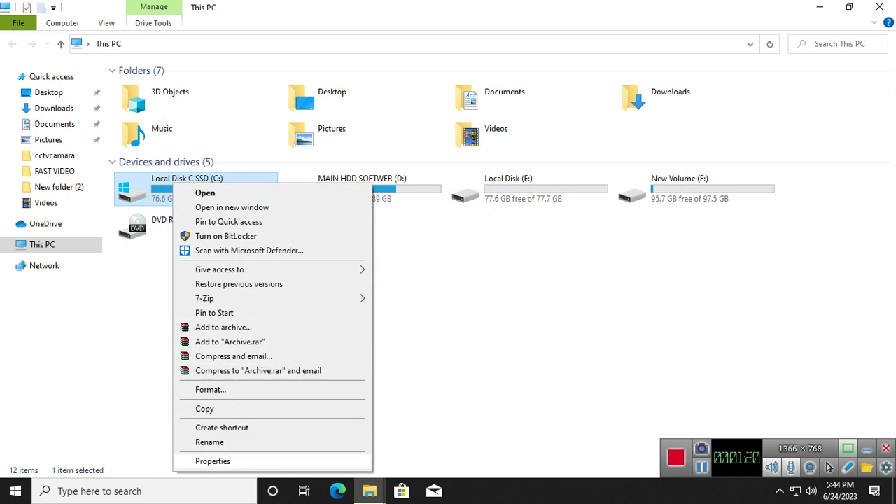
key(Return)
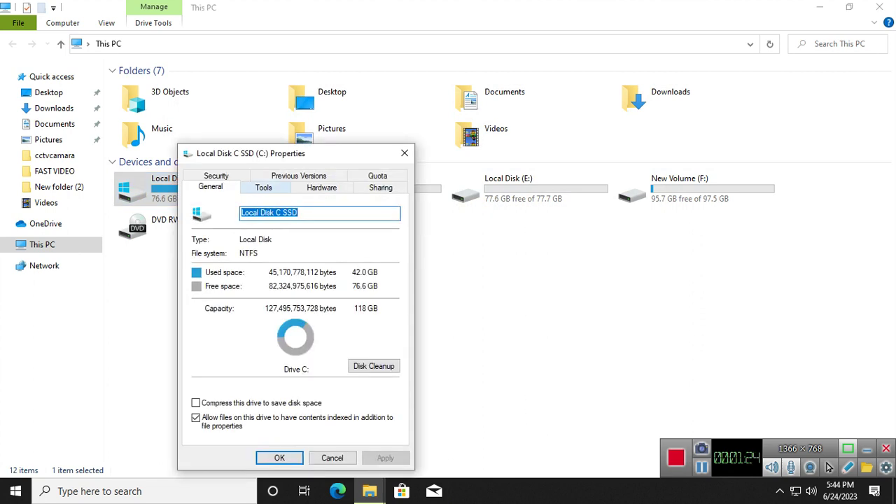
click(263, 187)
drag(294, 156, 296, 81)
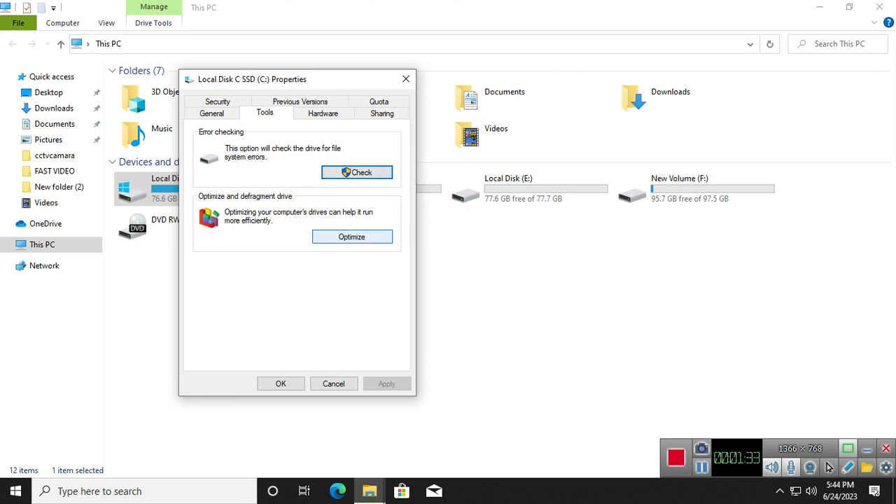
click(351, 237)
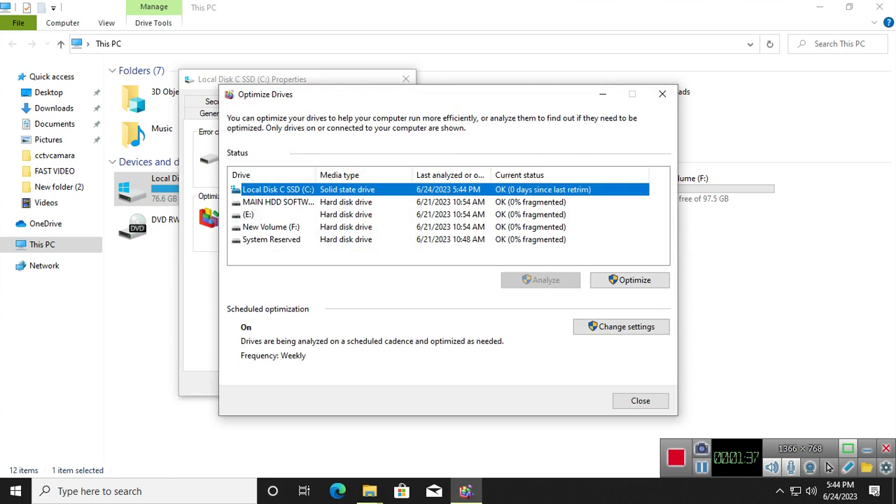
Optimize Local Disk C SSD (C:) once more, and close the open windows to return to the desktop.
click(275, 214)
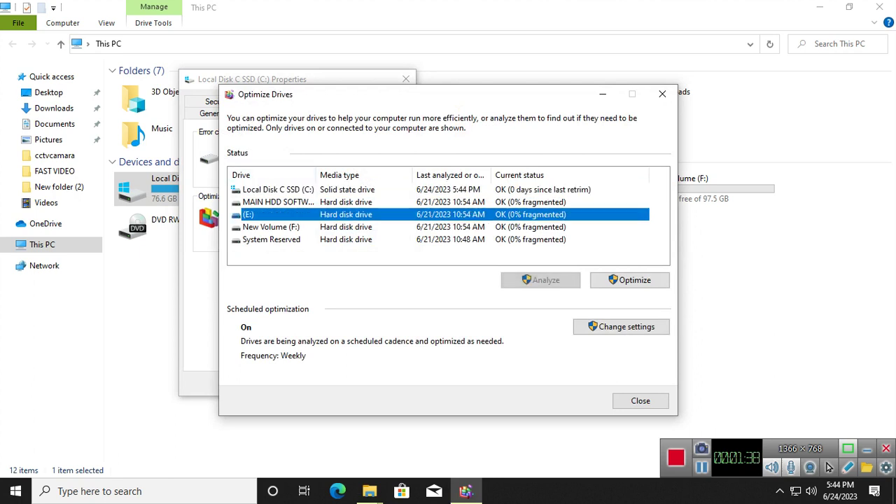
key(Up)
key(Up)
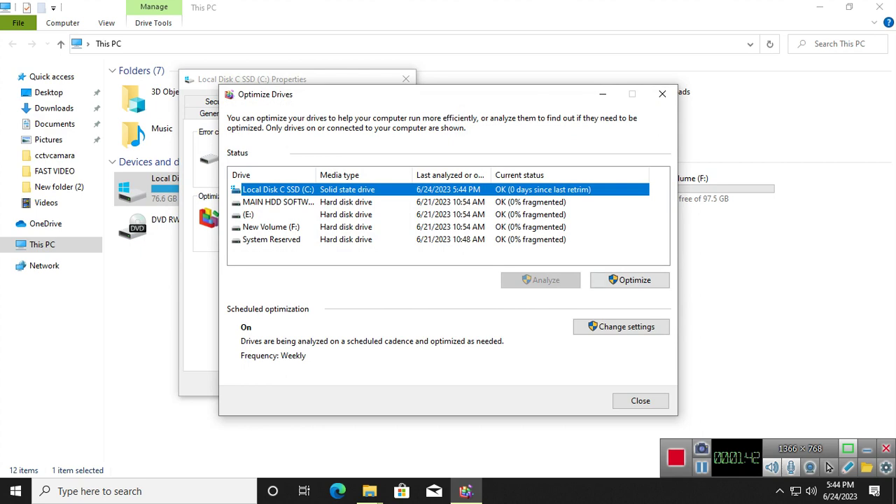
click(629, 280)
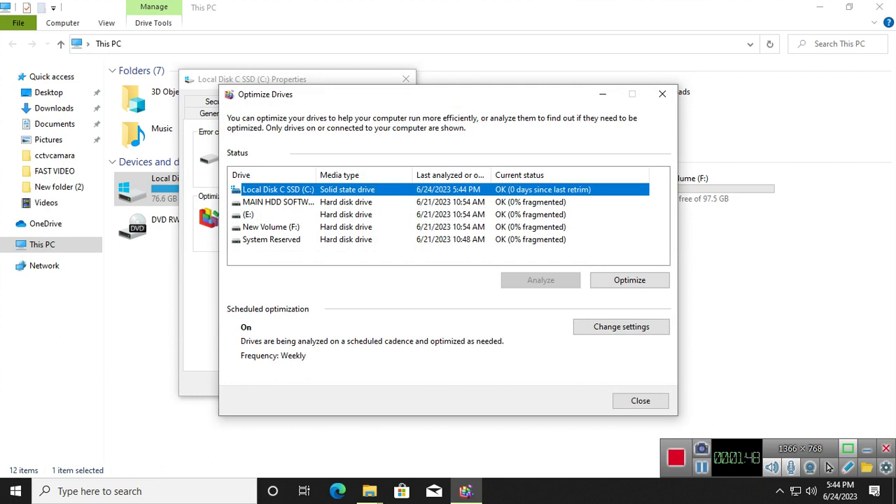
click(640, 400)
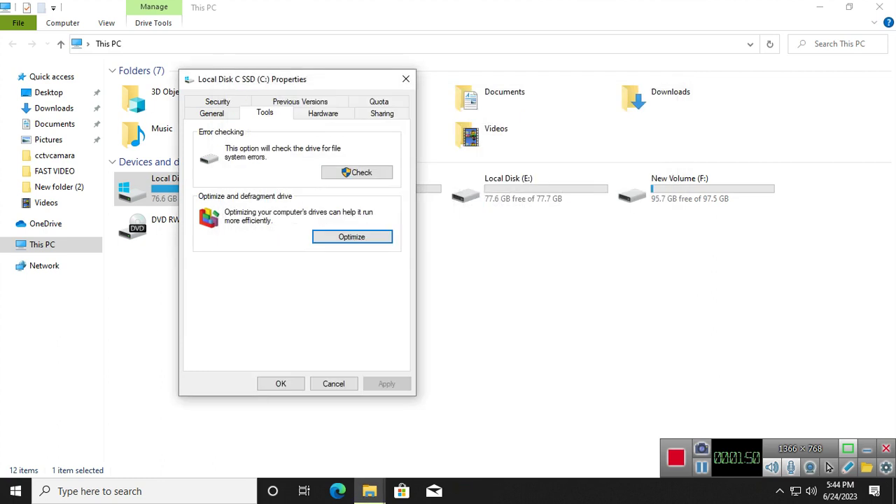
click(702, 467)
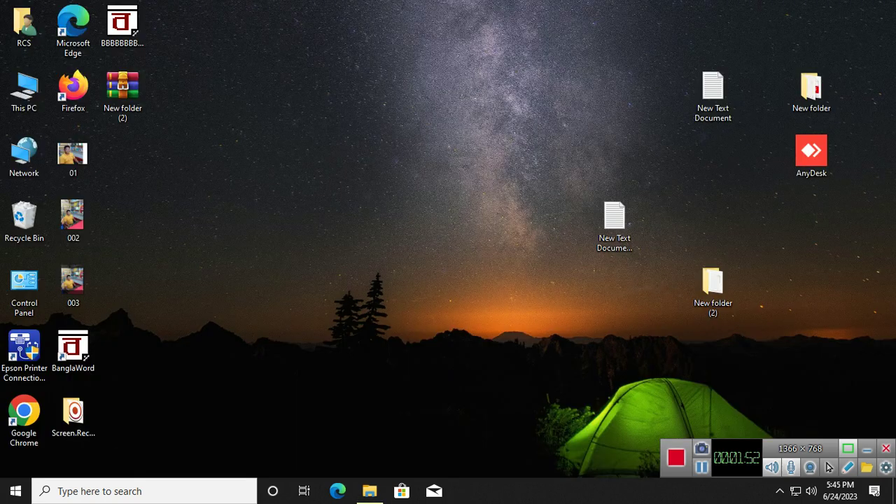
Refresh the desktop repeatedly after the drive optimization.
right_click(329, 245)
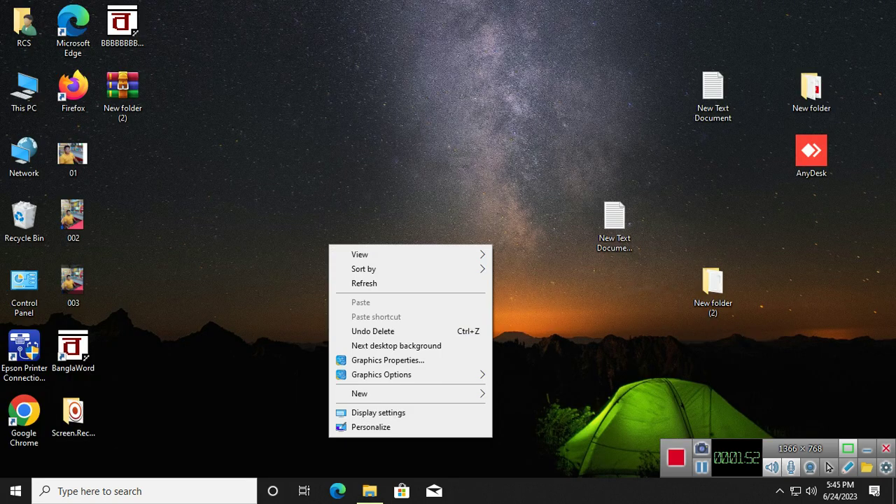
right_click(210, 197)
click(245, 239)
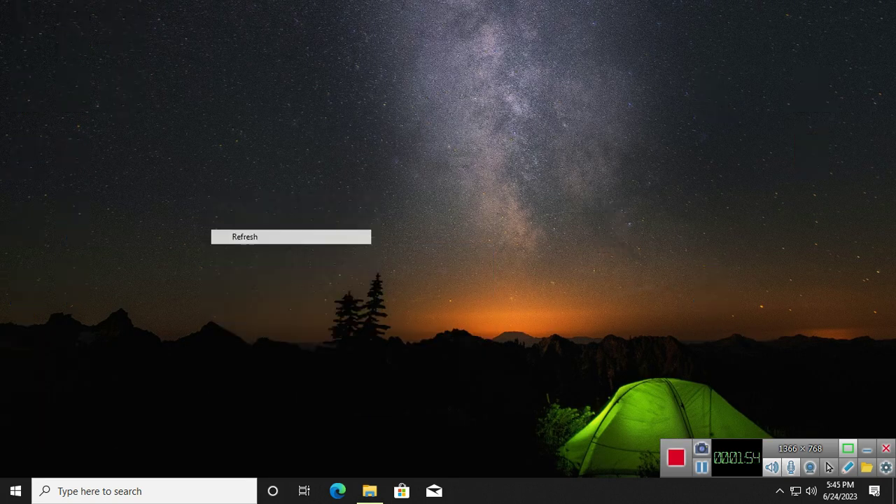
right_click(210, 215)
click(246, 254)
right_click(191, 183)
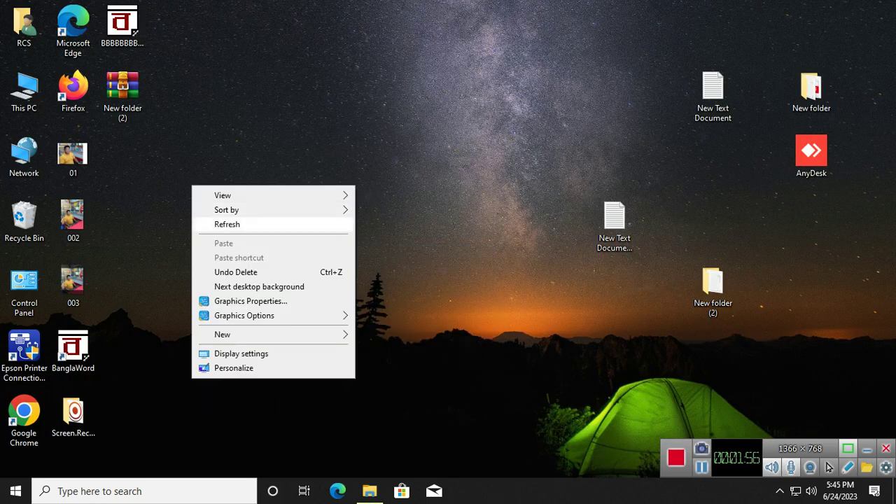
click(227, 224)
right_click(232, 203)
right_click(255, 220)
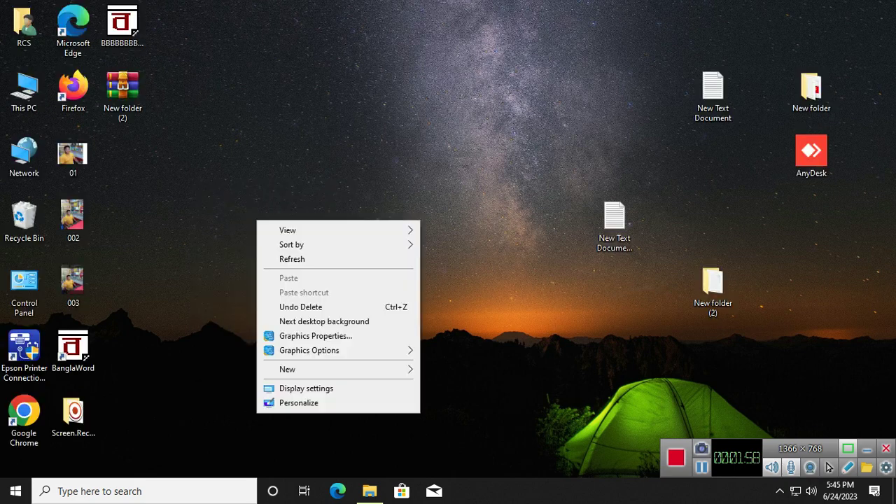
click(290, 259)
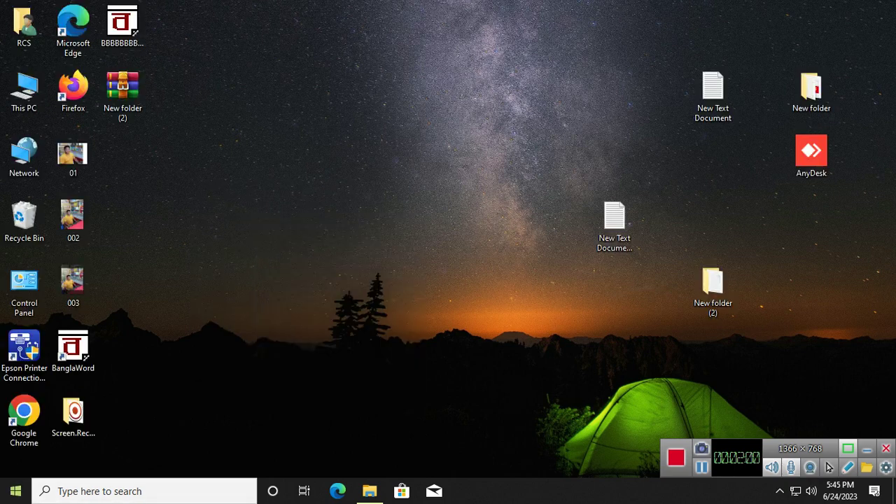
Search Windows for "disk" and open the Disk Cleanup app.
click(143, 491)
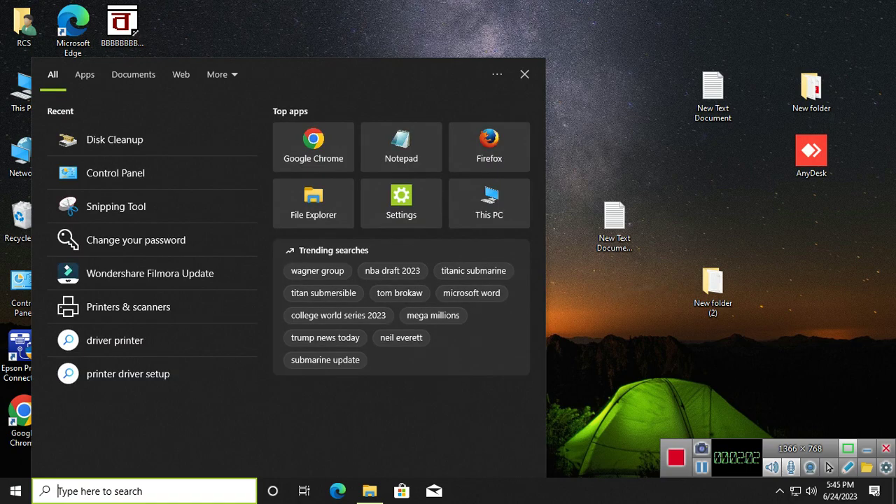
text(di)
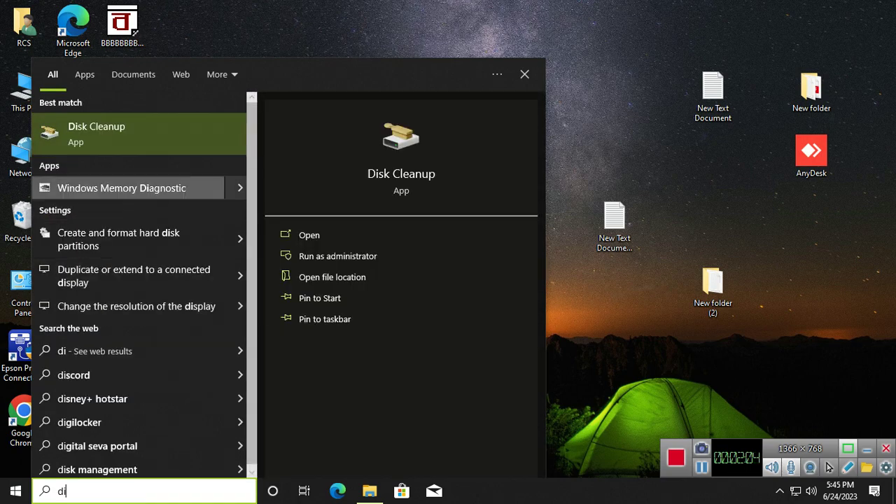
text(sk)
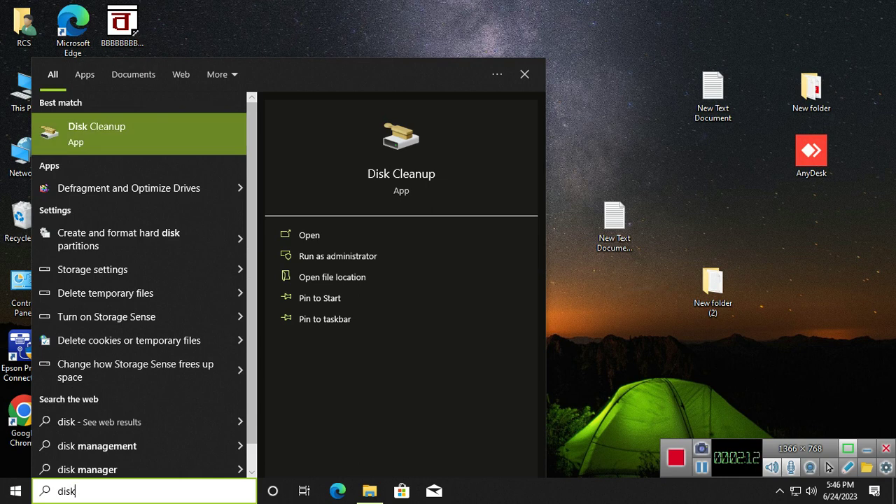
key(Return)
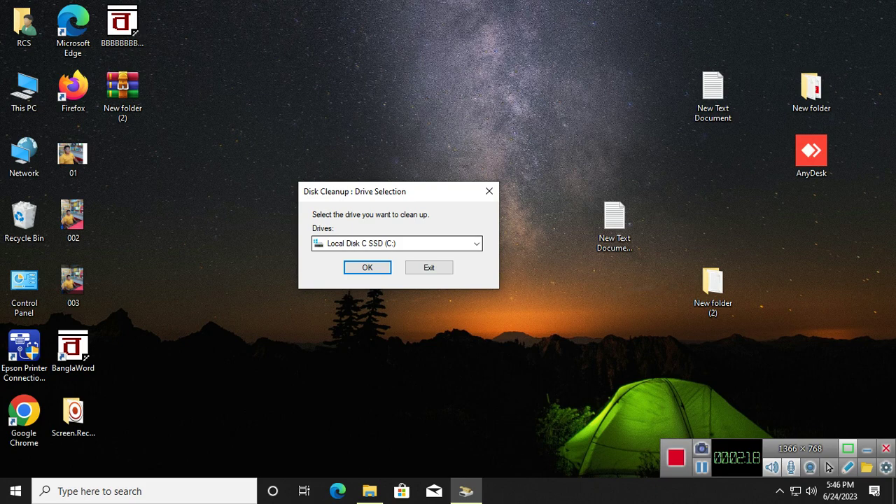
Choose Local Disk C SSD (C:) as the drive to clean up and start the Disk Cleanup scan.
click(476, 243)
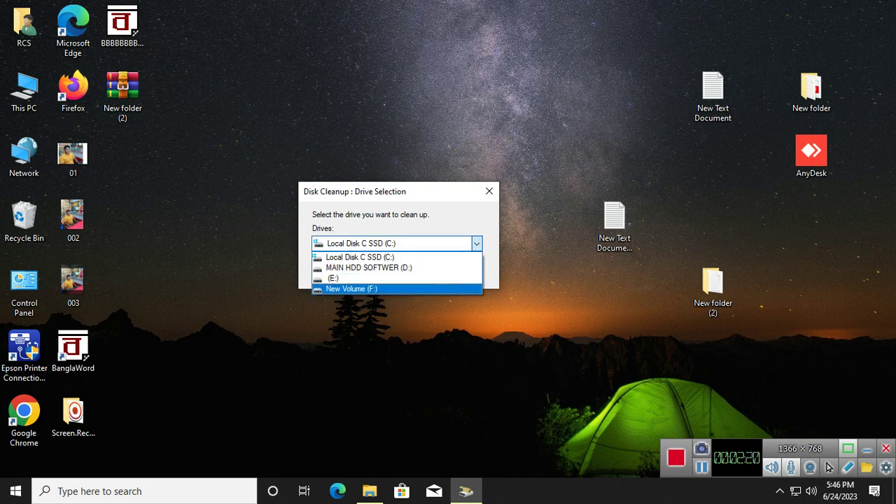
key(Up)
key(Up)
key(Down)
key(Down)
key(Up)
key(Up)
key(Down)
key(Down)
key(Up)
key(Up)
key(Up)
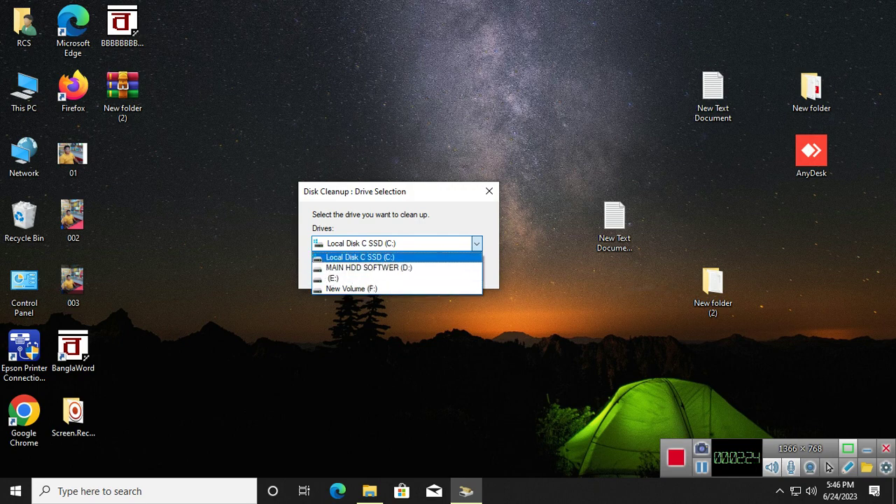
key(Return)
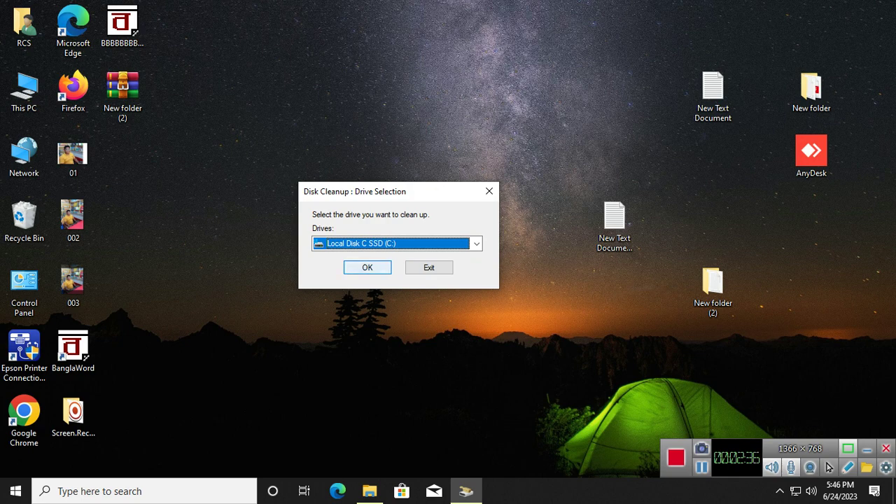
click(367, 268)
drag(195, 99, 342, 102)
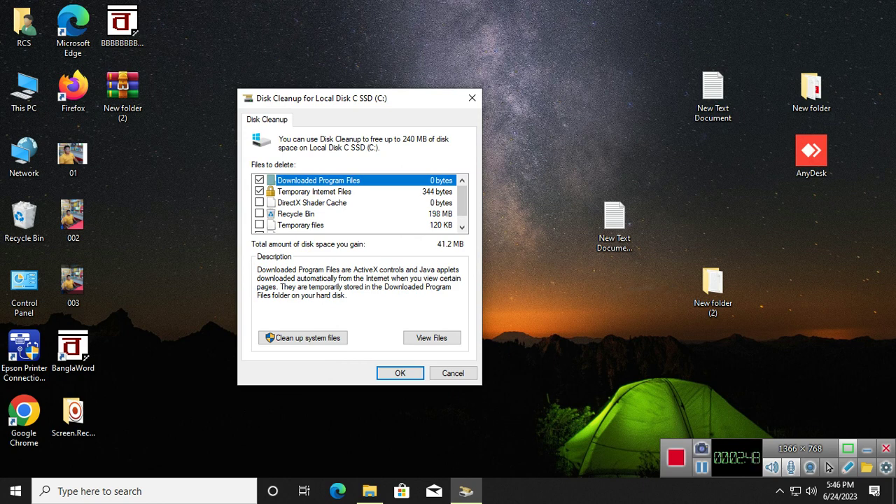
Select DirectX Shader Cache, Recycle Bin and Temporary files for deletion as well, and review the list of file types.
scroll(357, 203, down, 1)
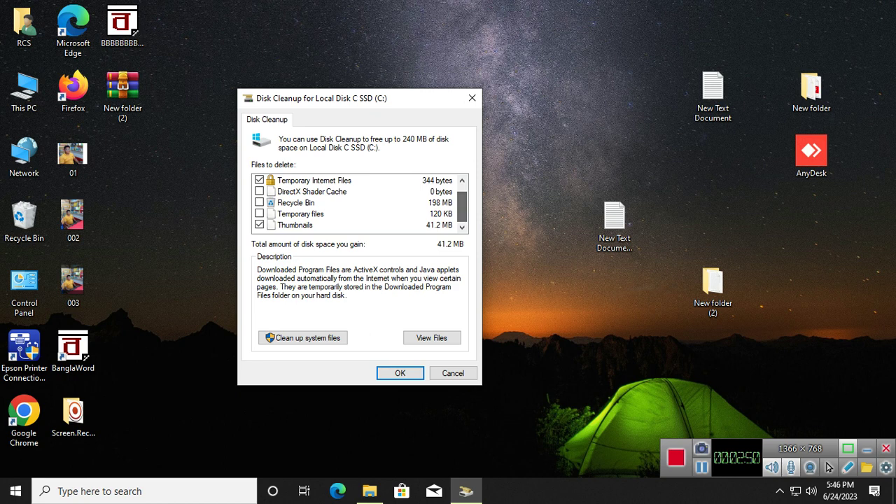
drag(462, 207, 462, 201)
click(259, 203)
click(259, 213)
click(259, 225)
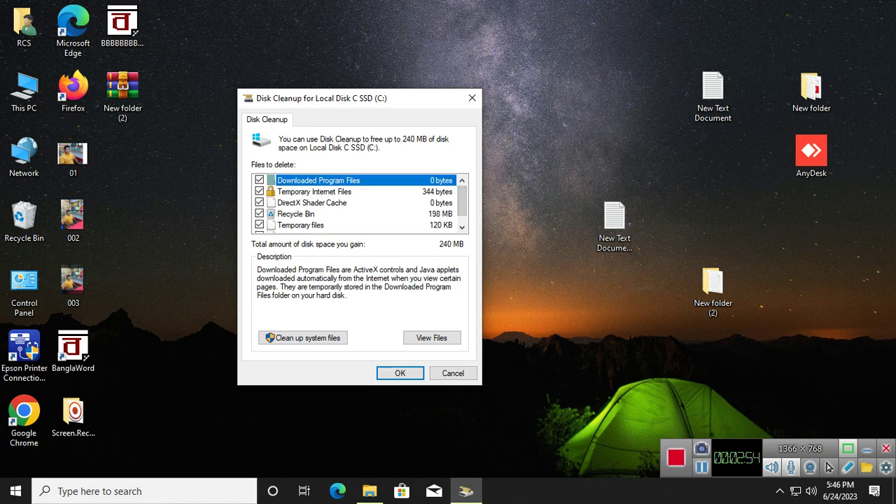
scroll(357, 203, down, 1)
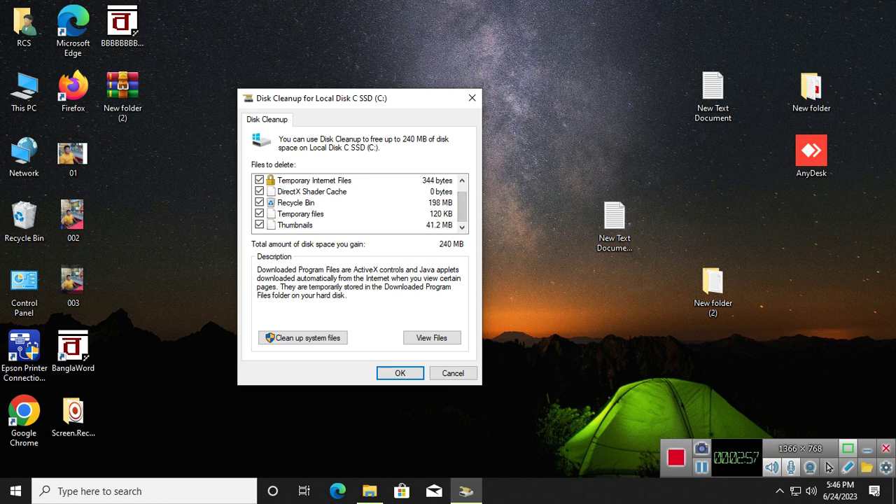
scroll(357, 203, up, 1)
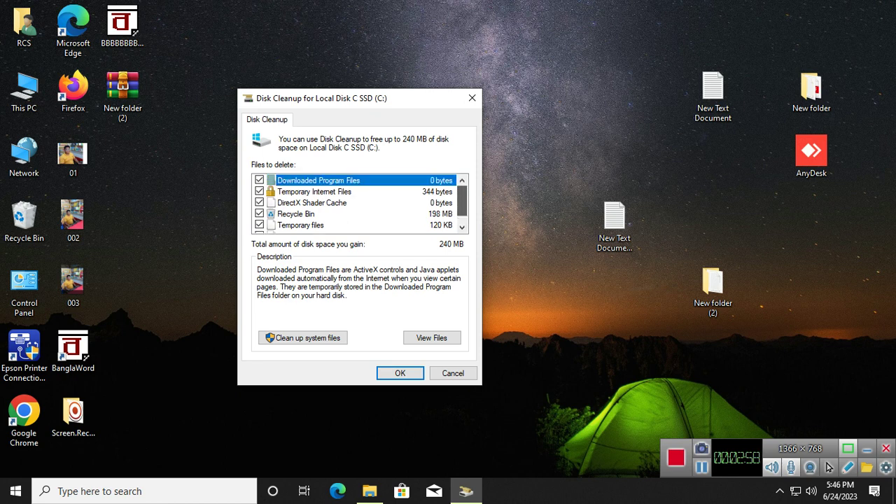
scroll(357, 203, down, 1)
scroll(357, 203, up, 1)
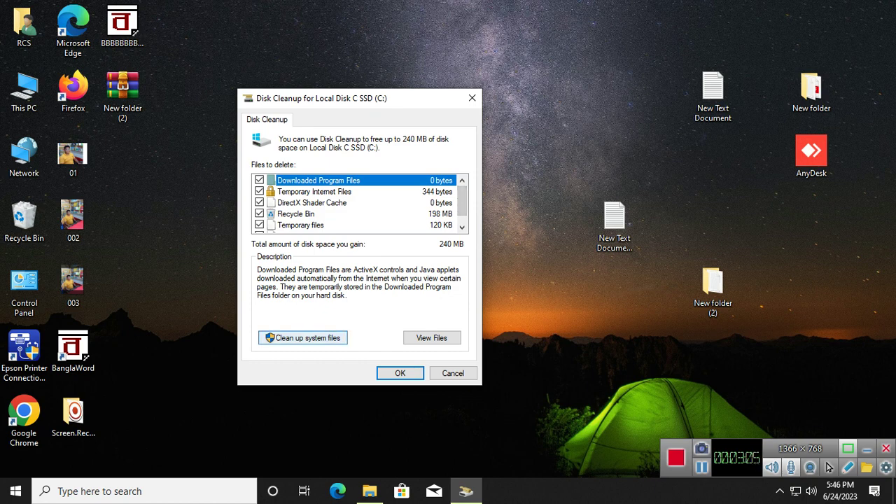
Switch Disk Cleanup to system files, scan Local Disk C SSD (C:) again and refresh the desktop during the scan.
click(303, 338)
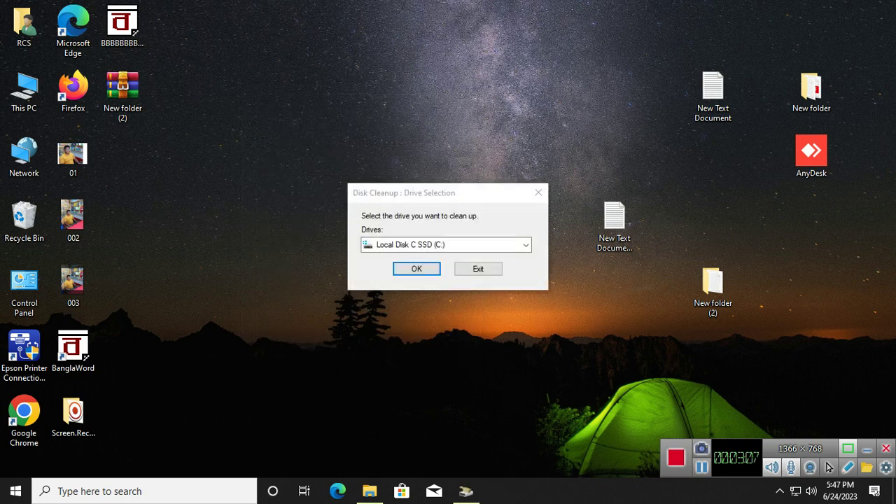
click(417, 269)
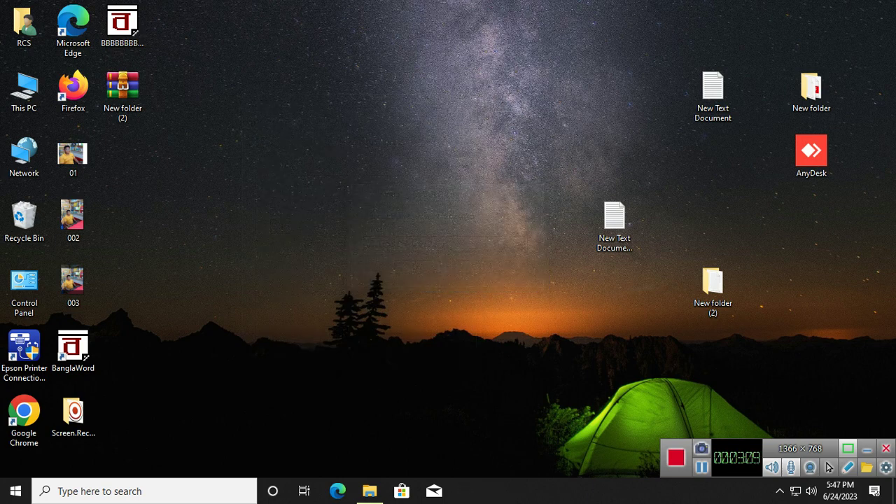
right_click(379, 241)
click(400, 283)
drag(394, 196, 374, 186)
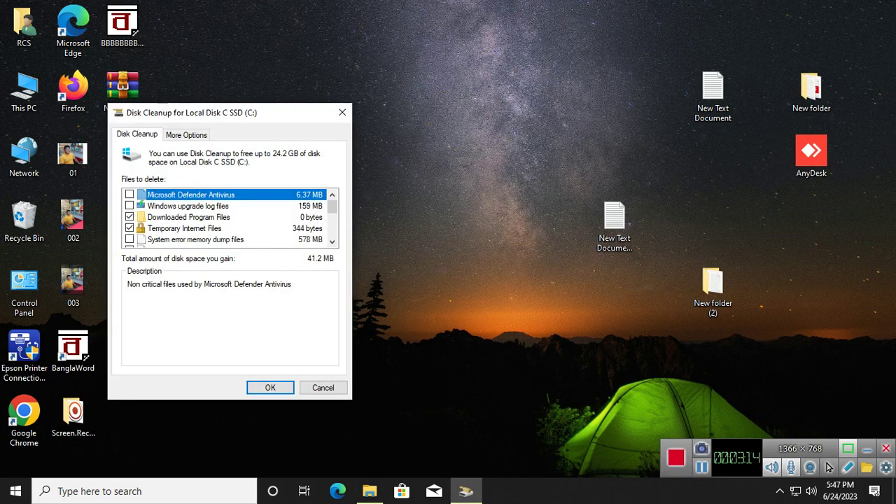
drag(239, 114, 437, 95)
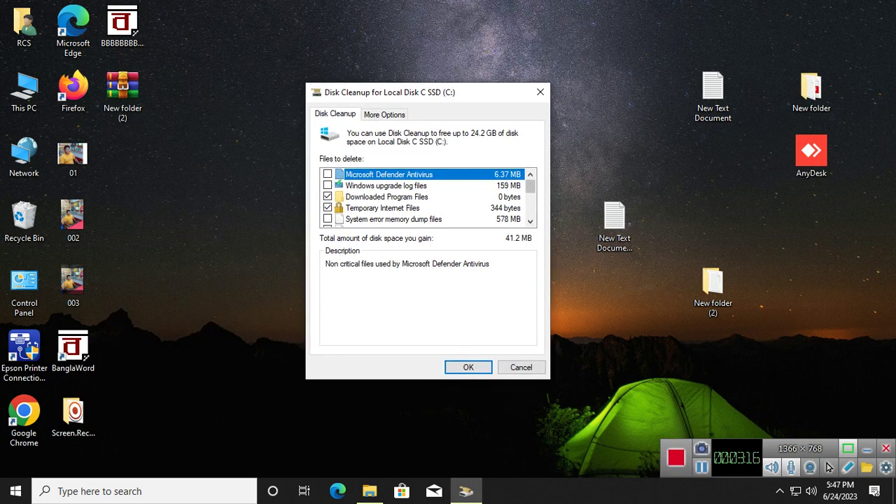
Select Microsoft Defender Antivirus, Windows upgrade log files, Language Resource Files, Previous Windows installation(s), Recycle Bin and Temporary files for deletion.
key(space)
click(327, 185)
scroll(428, 197, down, 3)
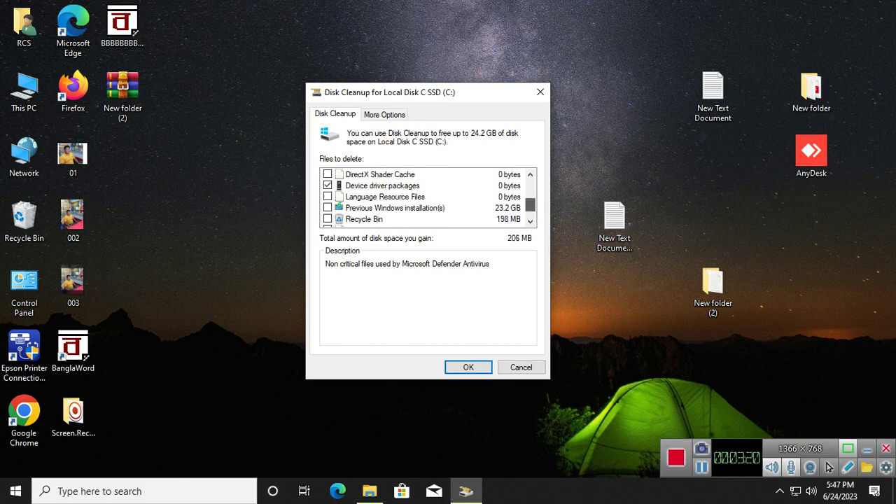
click(327, 185)
click(327, 196)
click(327, 208)
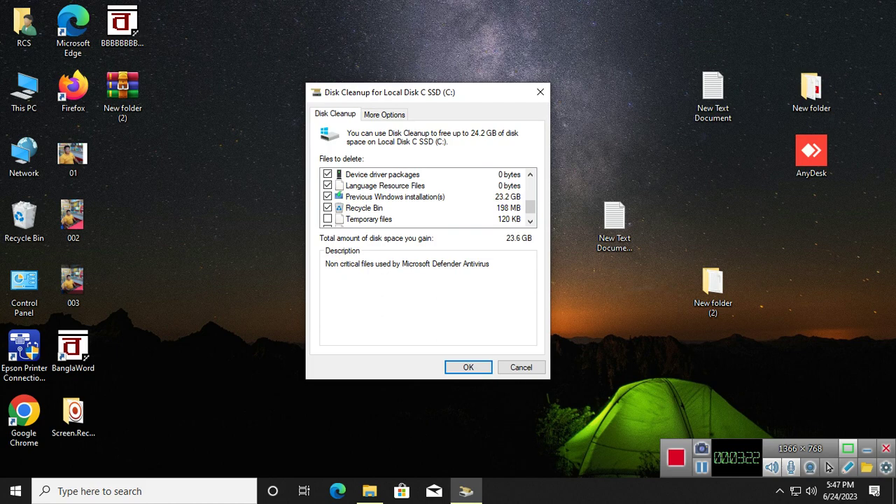
click(368, 218)
click(327, 218)
drag(530, 207, 530, 210)
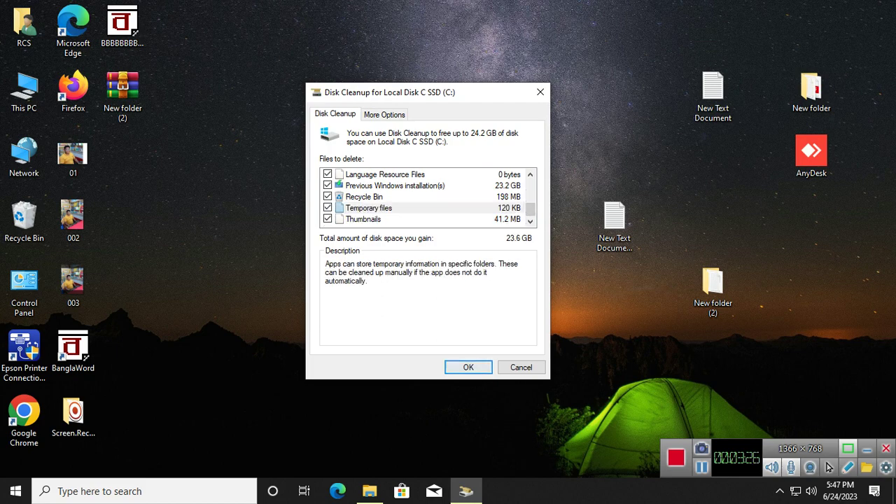
Run the cleanup, agreeing to permanently delete the selected files and the previous Windows installations.
click(469, 367)
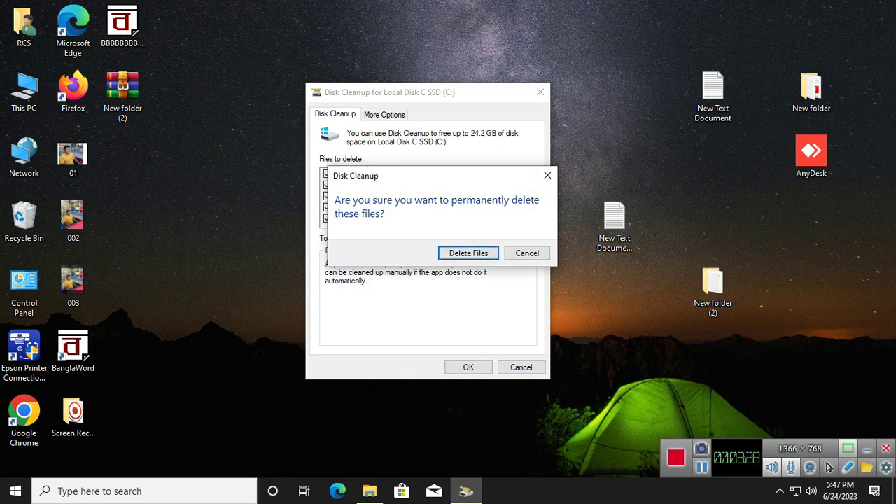
drag(445, 180, 460, 299)
drag(459, 301, 476, 297)
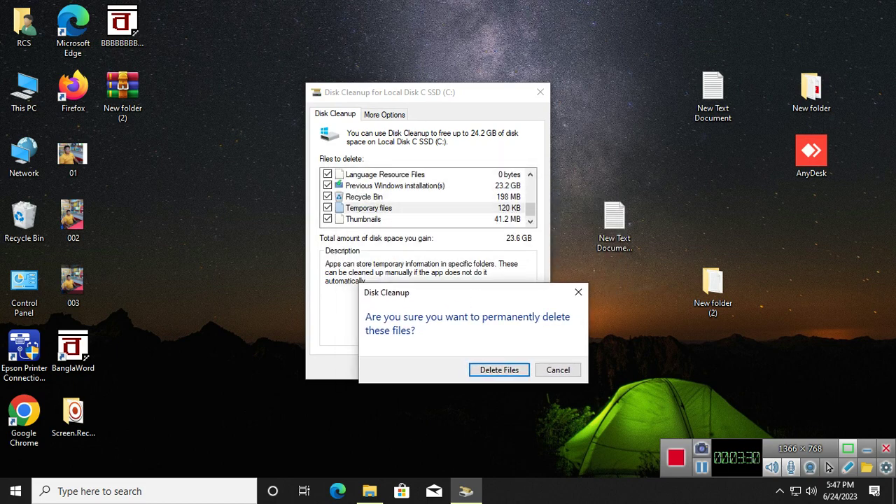
key(Return)
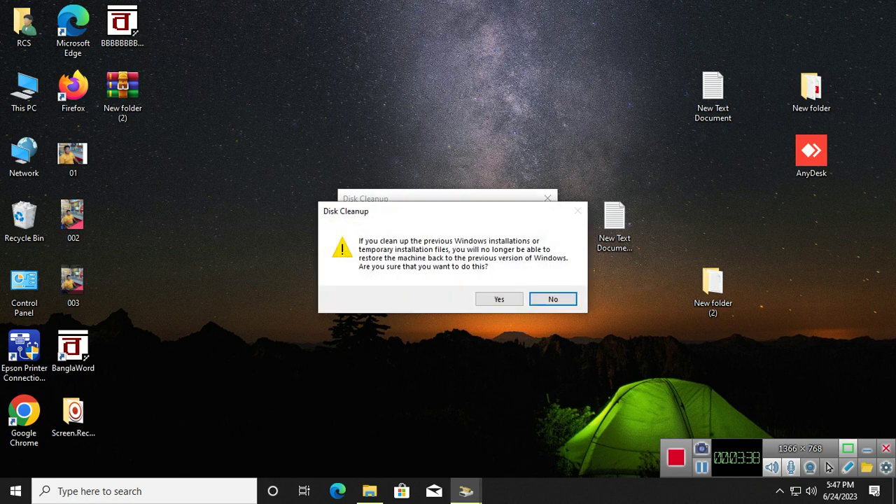
click(498, 299)
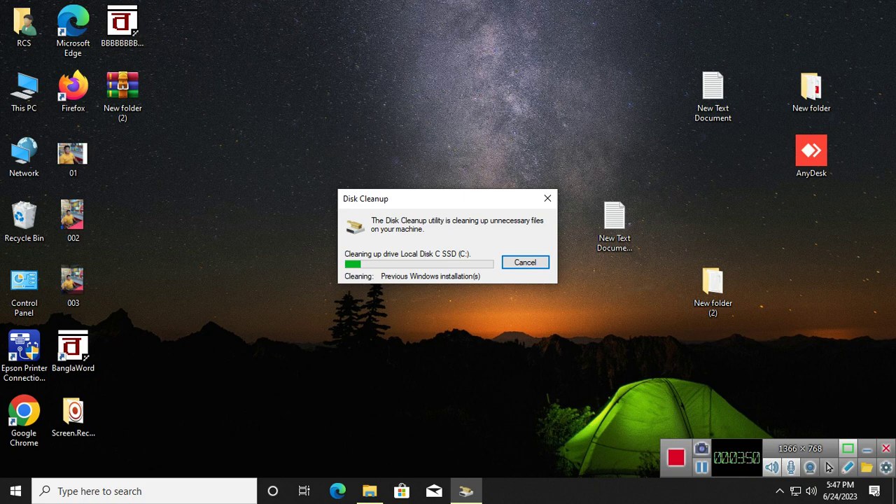
drag(439, 200, 394, 186)
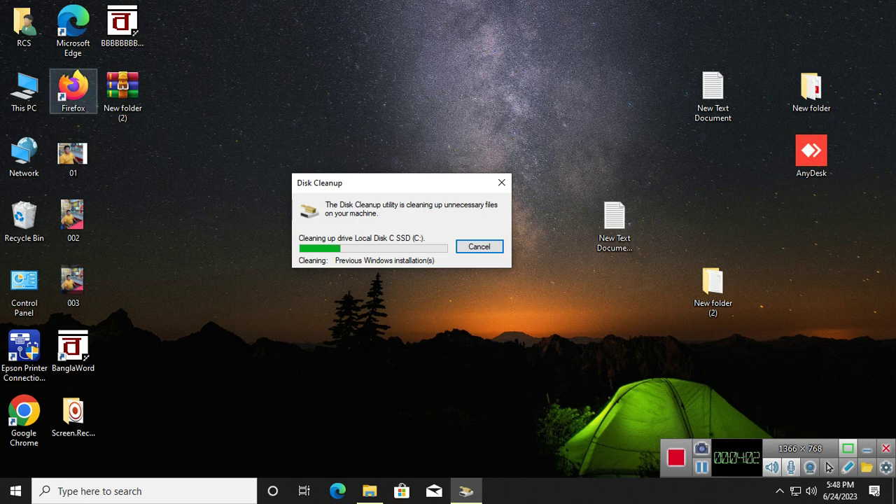
Open the Recycle Bin to check its contents during the cleanup.
right_click(33, 237)
click(64, 245)
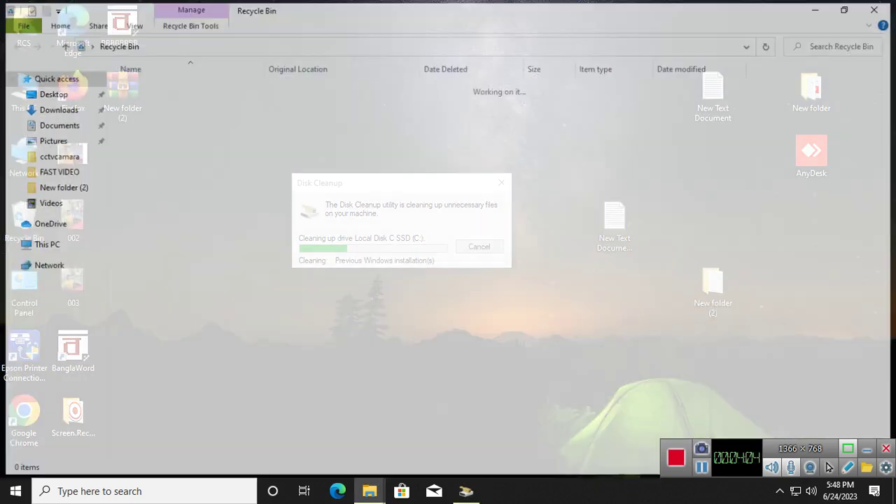
scroll(420, 276, down, 3)
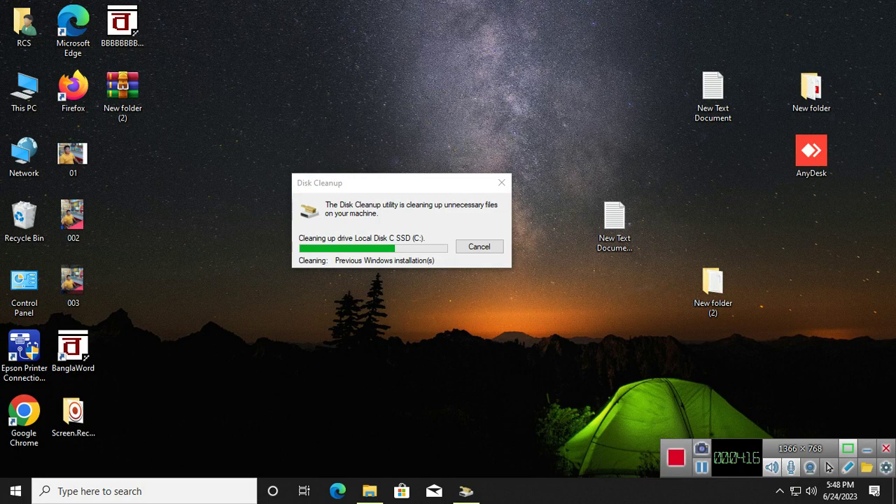
Refresh the desktop repeatedly while the cleanup runs and after it finishes.
right_click(183, 268)
click(219, 308)
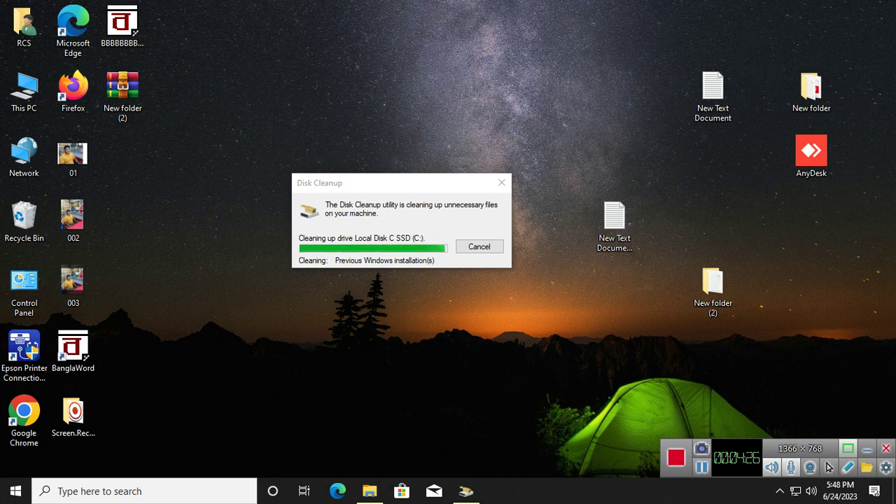
right_click(180, 210)
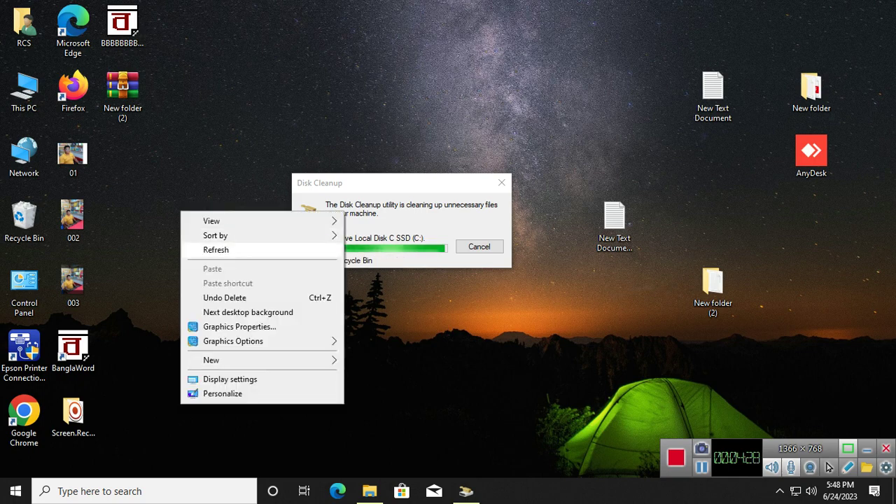
click(210, 250)
right_click(184, 231)
click(220, 270)
right_click(189, 232)
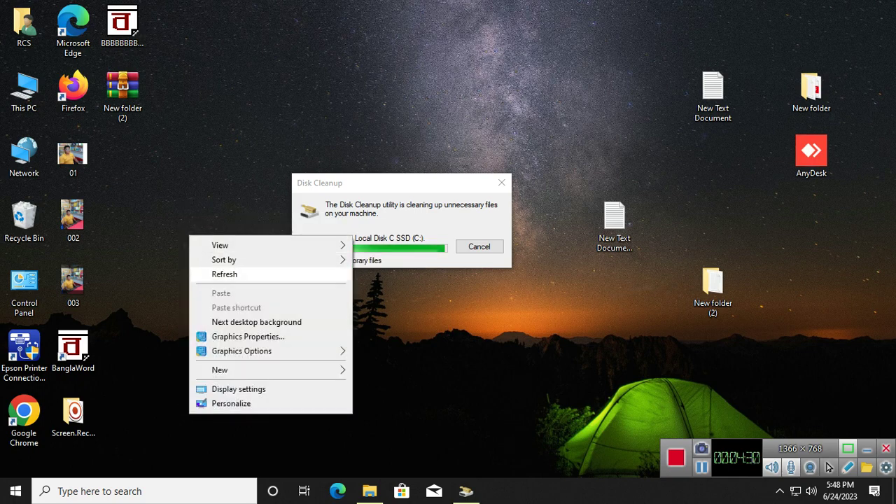
click(218, 264)
right_click(191, 227)
click(224, 266)
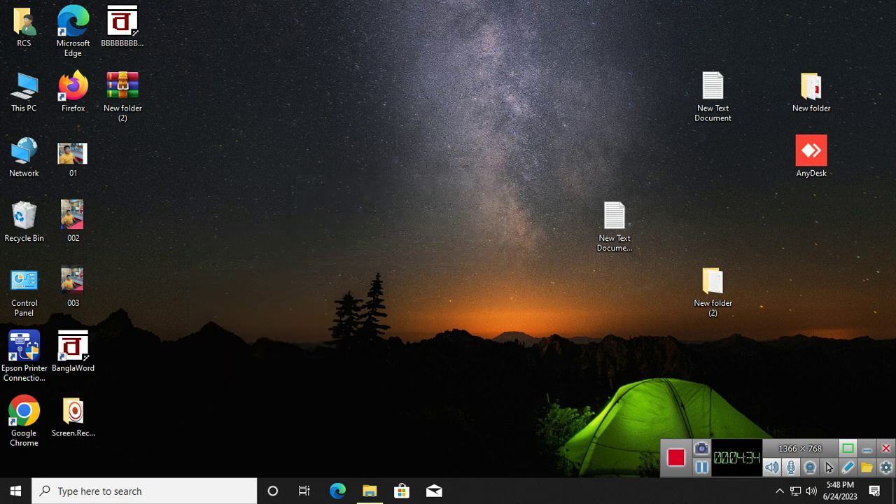
right_click(222, 204)
mouse_move(308, 227)
click(266, 241)
right_click(260, 200)
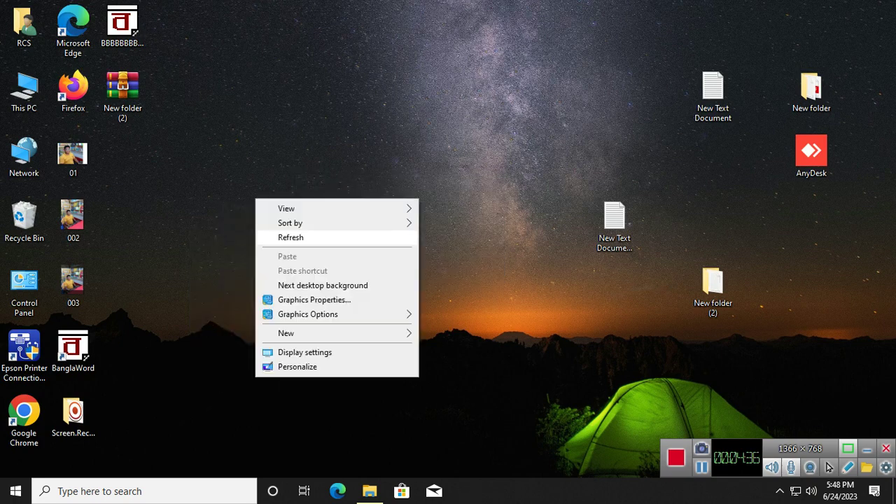
click(294, 239)
right_click(285, 233)
click(319, 270)
right_click(310, 244)
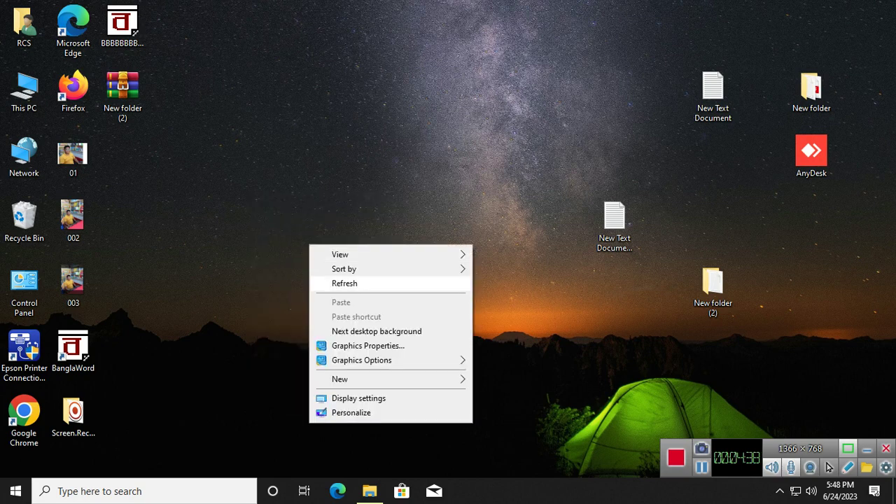
click(345, 283)
right_click(274, 235)
click(308, 273)
right_click(262, 225)
click(297, 262)
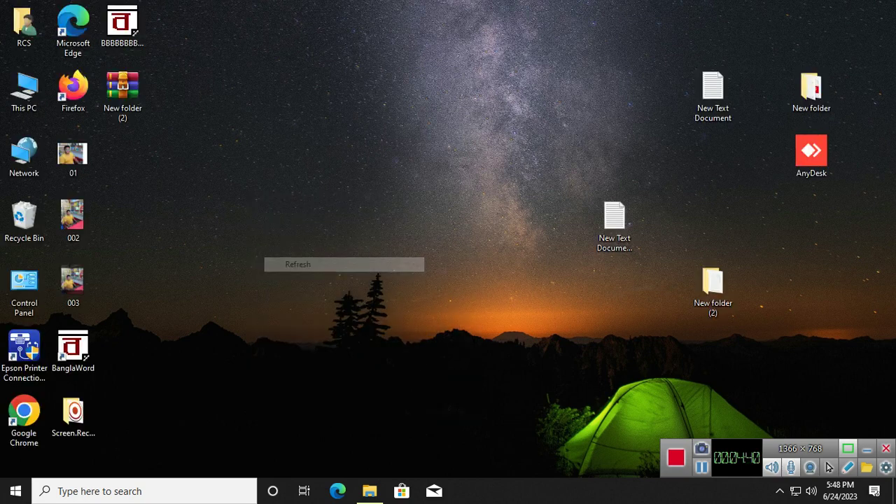
right_click(257, 198)
click(294, 238)
right_click(282, 168)
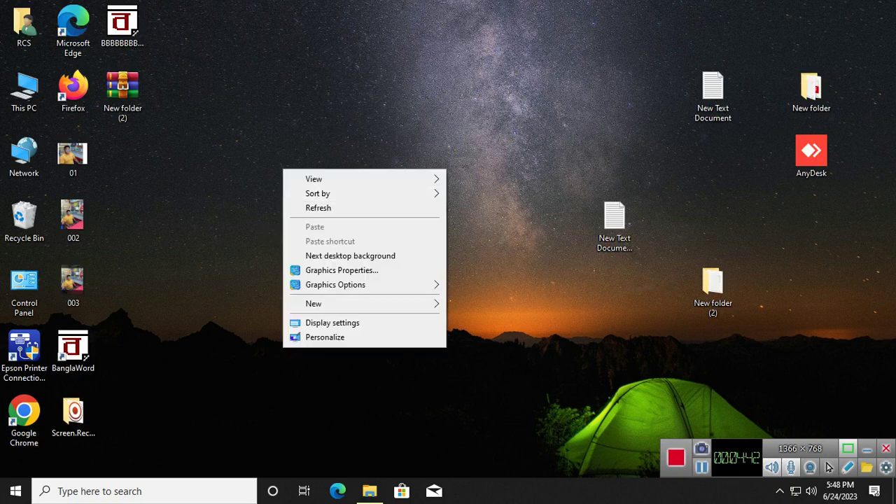
click(308, 208)
right_click(291, 188)
click(327, 226)
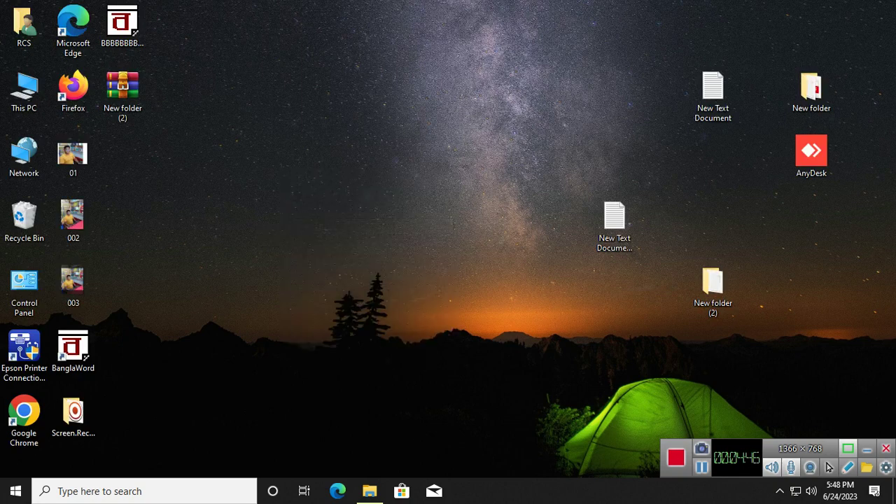
Open the user's temporary files folder by running %temp% from the Run dialog.
key(super+r)
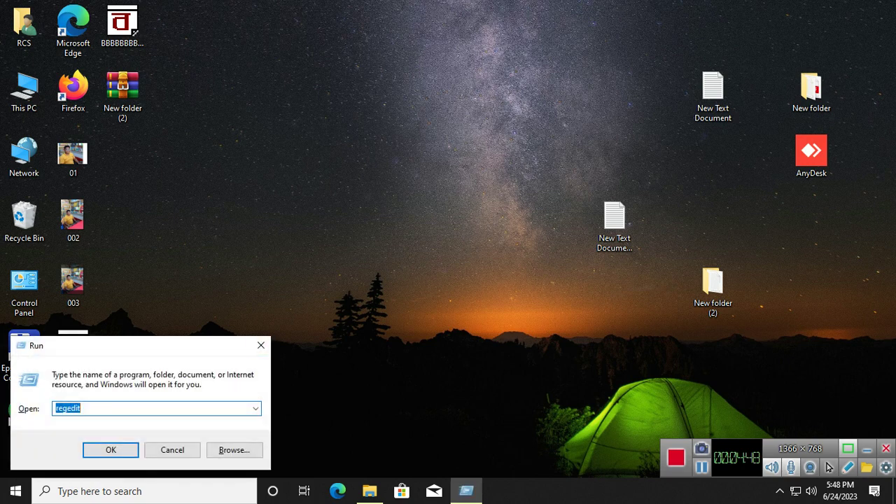
key(Return)
click(144, 490)
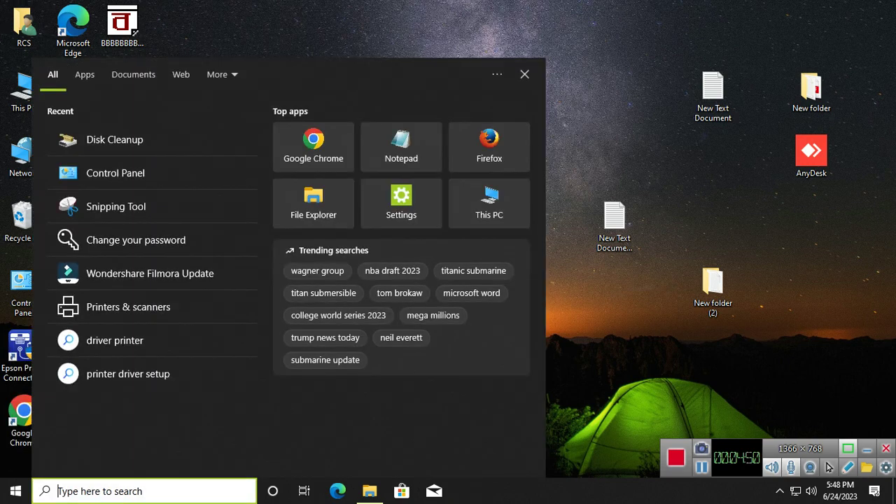
text(run)
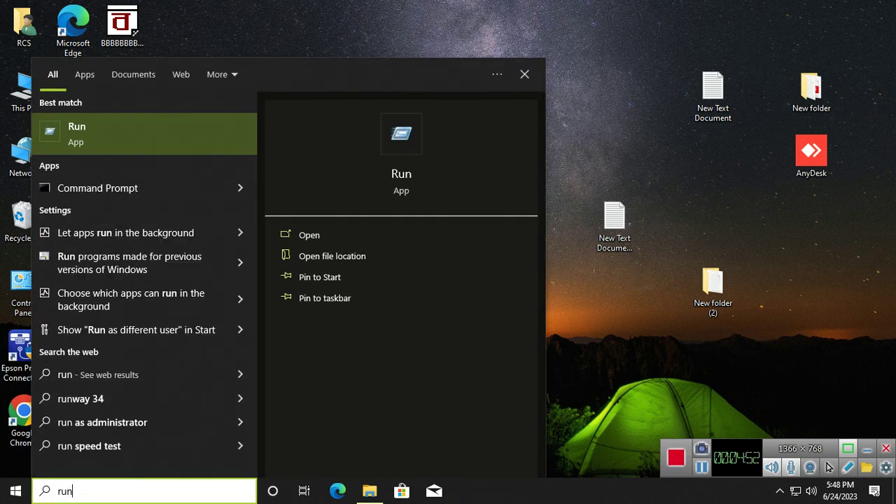
key(Return)
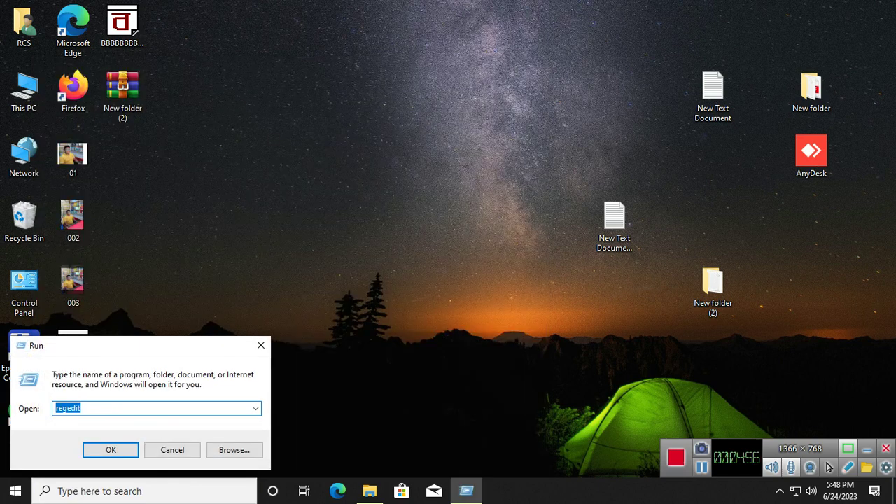
key(BackSpace)
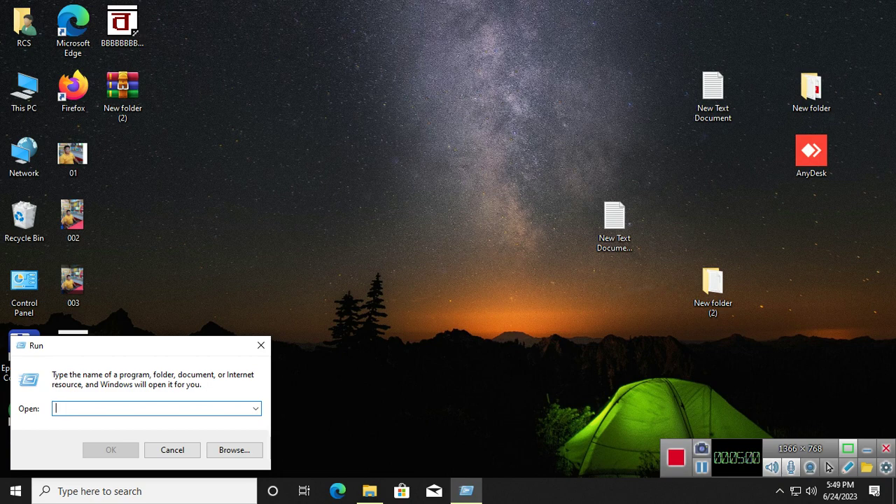
text(&)
key(BackSpace)
text(%temp%)
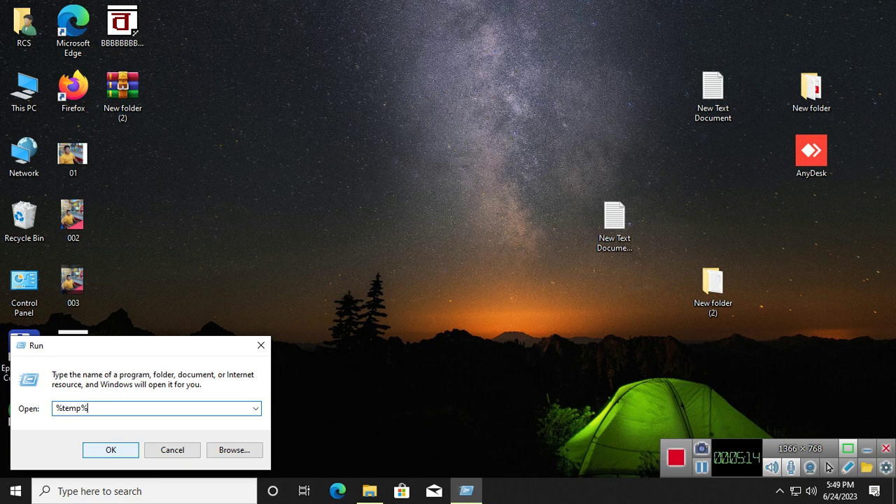
key(Return)
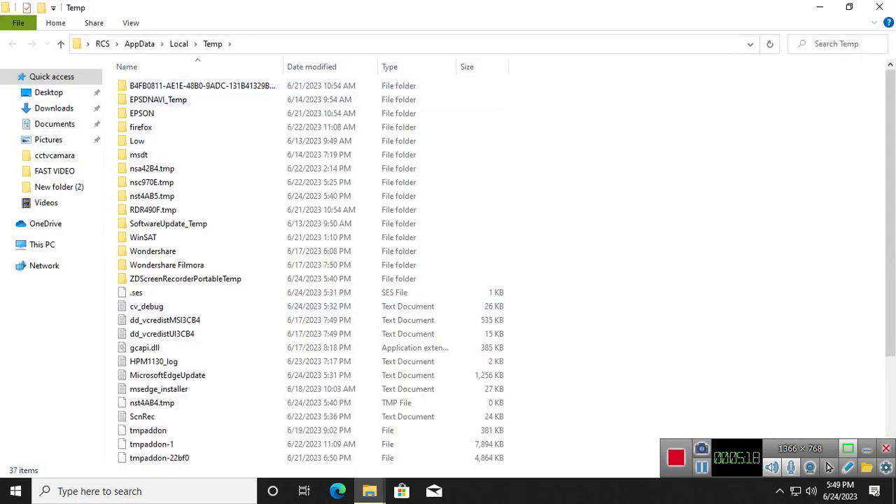
Look through the files and folders in the Temp folder.
drag(544, 93, 145, 106)
click(564, 104)
scroll(494, 266, down, 3)
scroll(312, 266, up, 3)
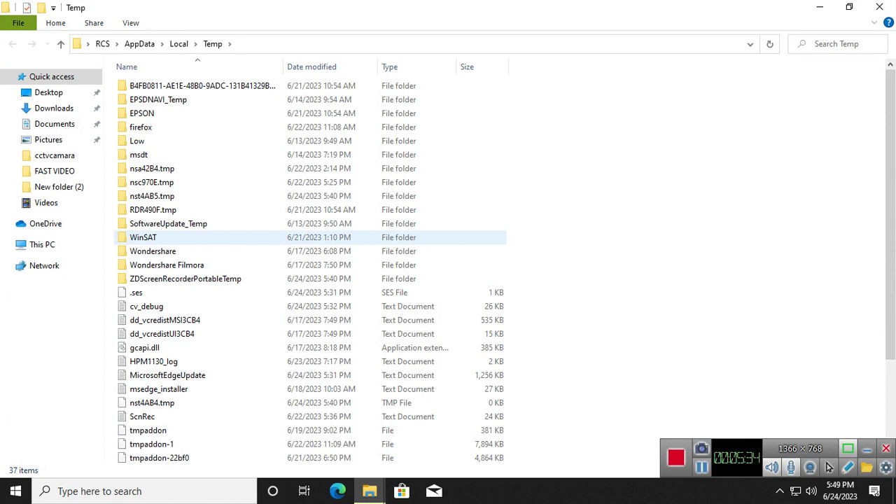
drag(727, 126, 241, 312)
click(630, 231)
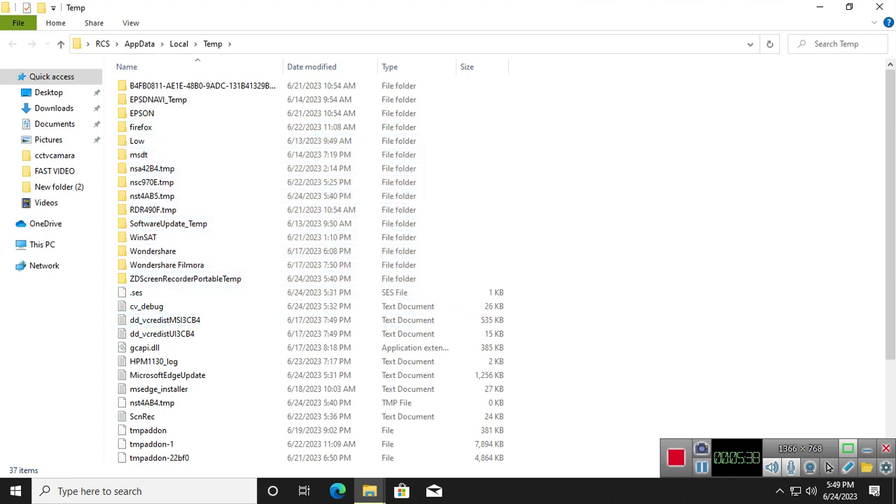
Permanently delete everything in the Temp folder, granting administrator permission for all protected items and dismissing the prompt for files in use.
key(ctrl+a)
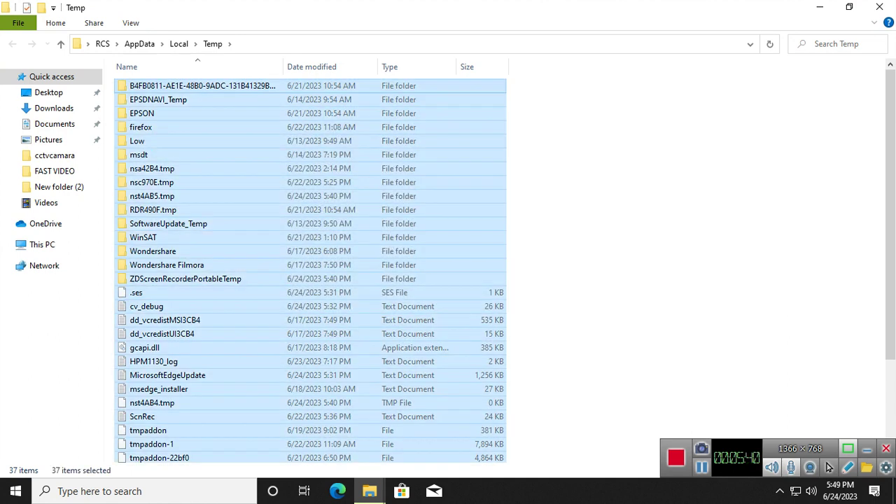
scroll(308, 269, down, 3)
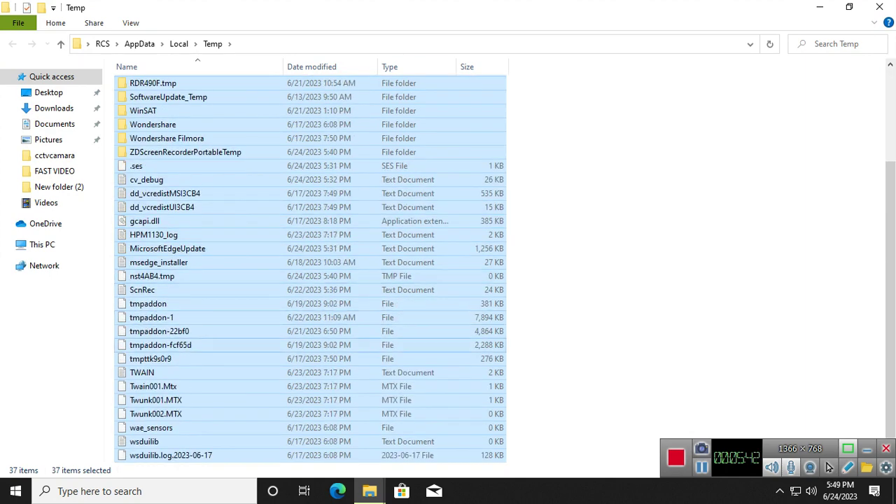
scroll(308, 269, up, 3)
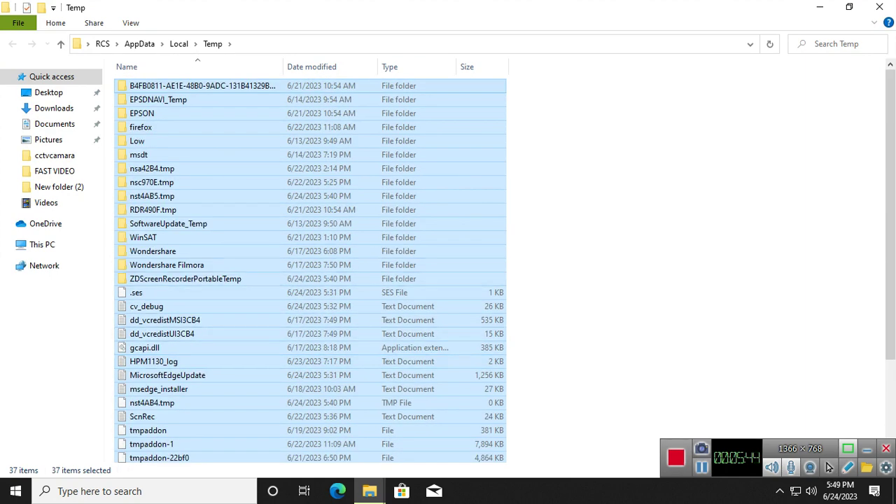
key(super+Down)
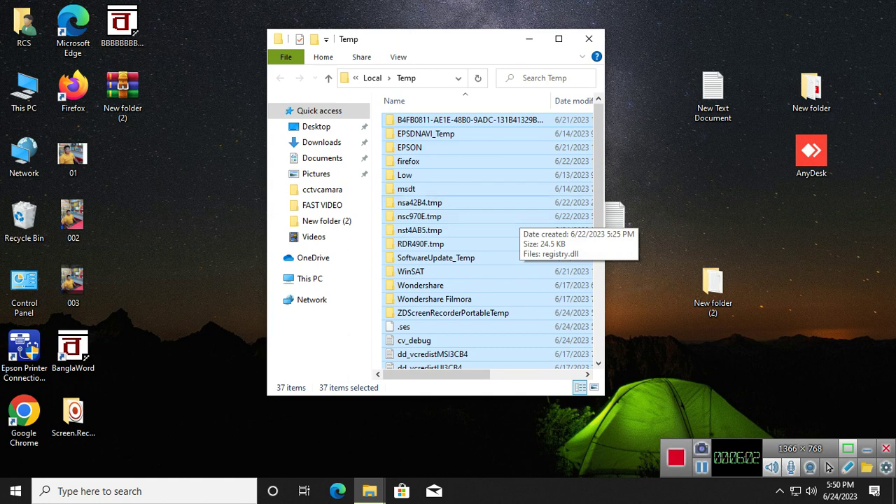
drag(486, 47, 462, 47)
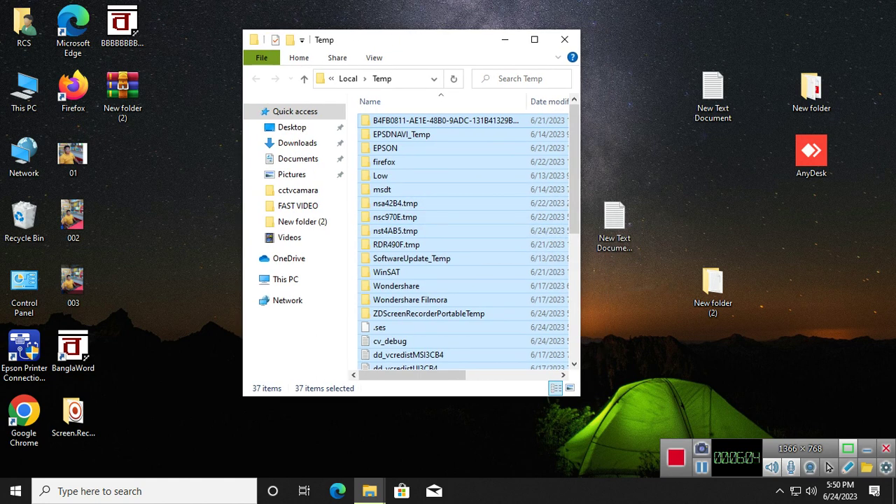
key(shift+Delete)
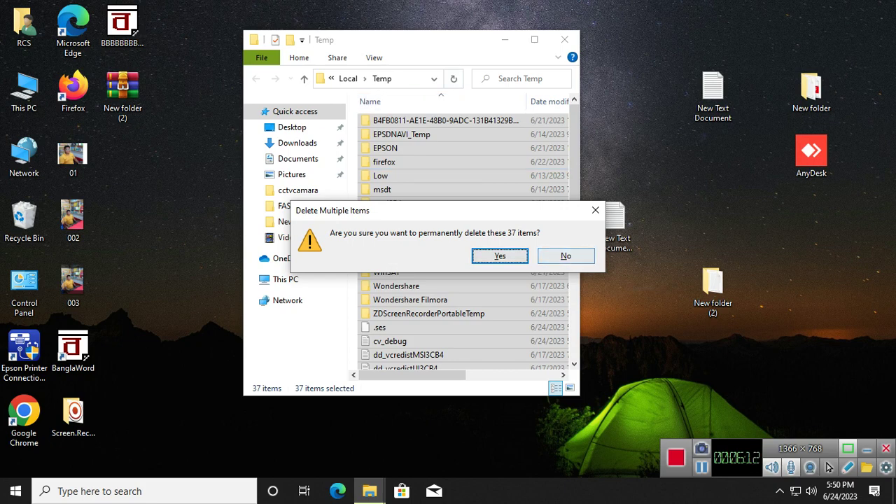
click(500, 256)
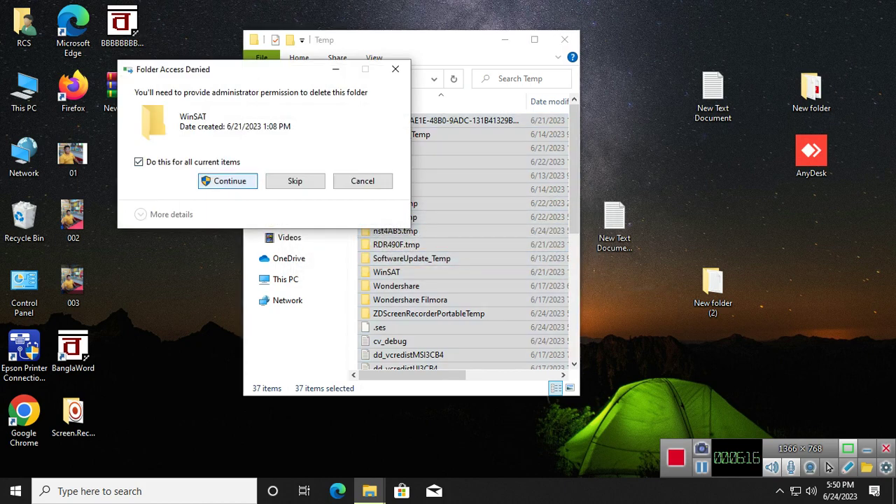
key(Return)
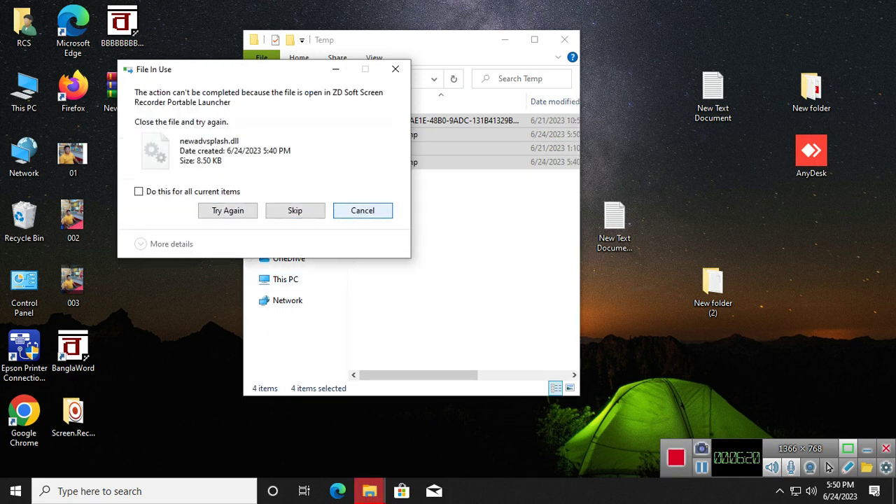
key(Return)
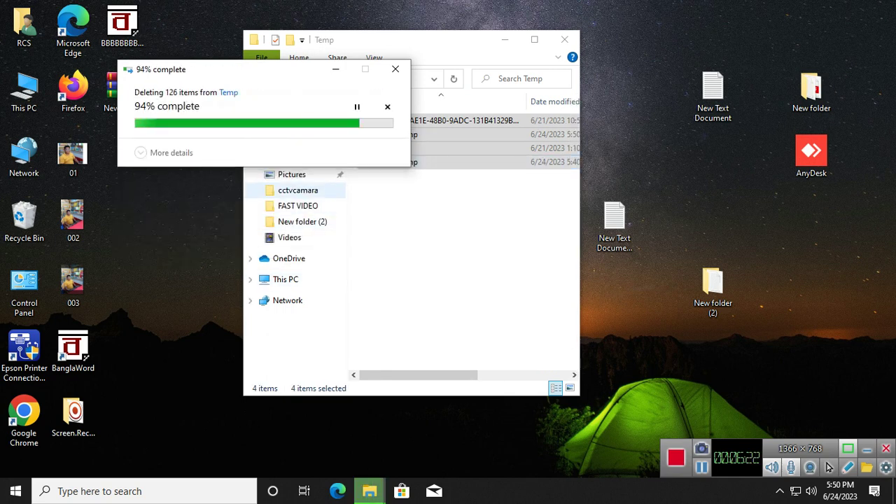
key(Escape)
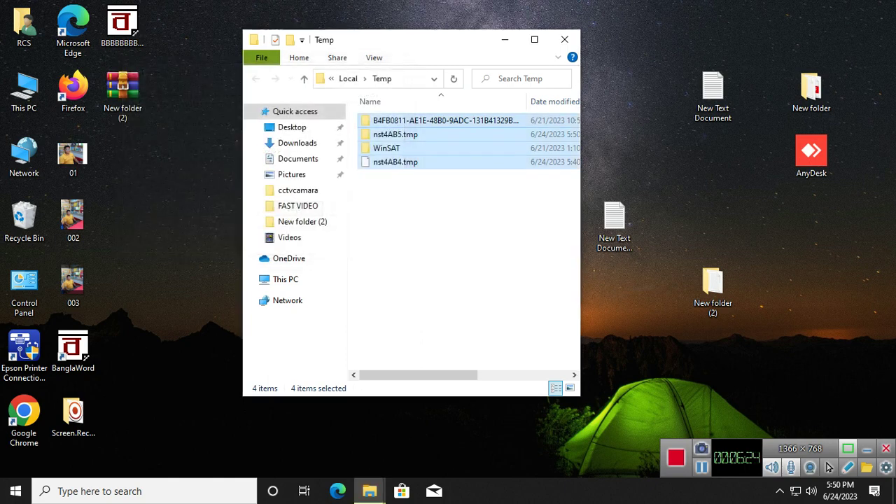
Permanently delete the remaining WinSAT folder and nst4AB4.tmp file from the Temp folder, granting administrator permission where required.
drag(424, 223, 412, 116)
click(420, 223)
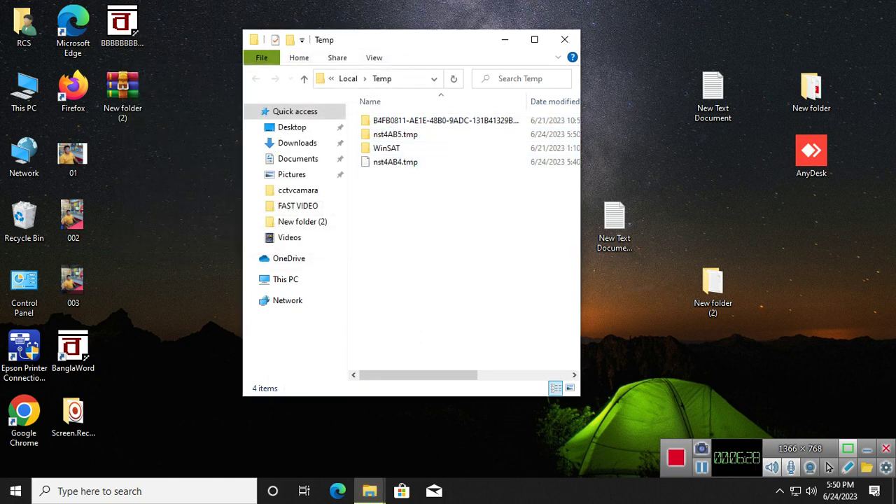
drag(386, 206, 375, 145)
key(shift+Delete)
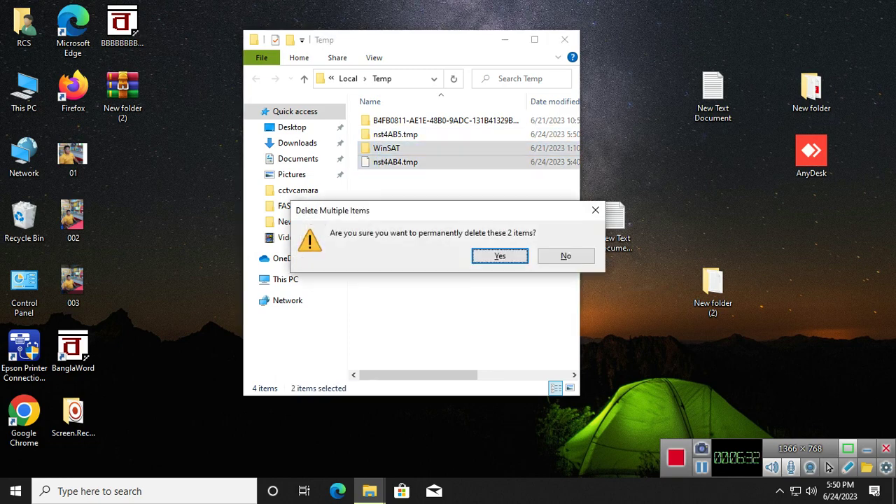
key(Return)
key(Left)
key(Return)
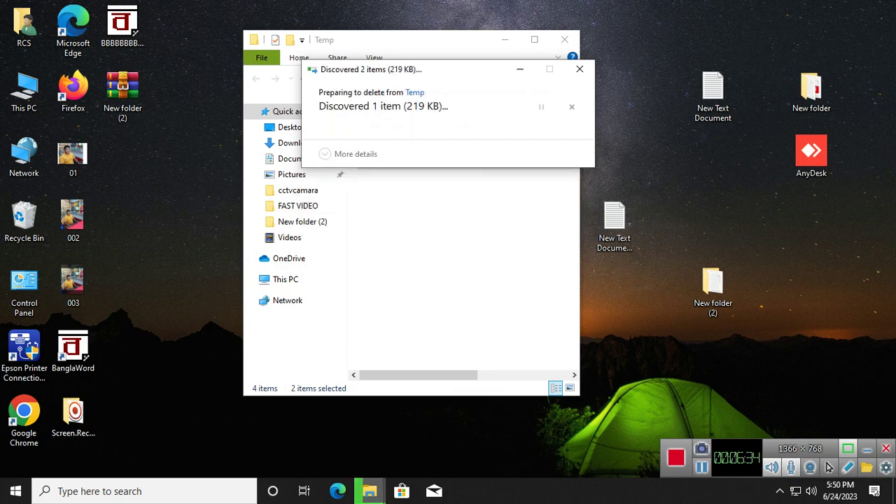
key(Return)
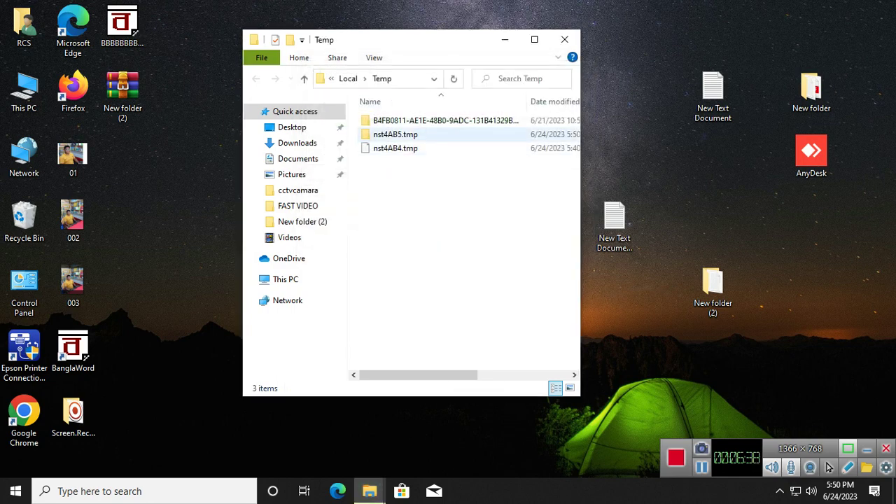
Permanently delete the remaining folder whose name begins with B4FB0811 from the Temp folder.
click(445, 121)
key(shift+Delete)
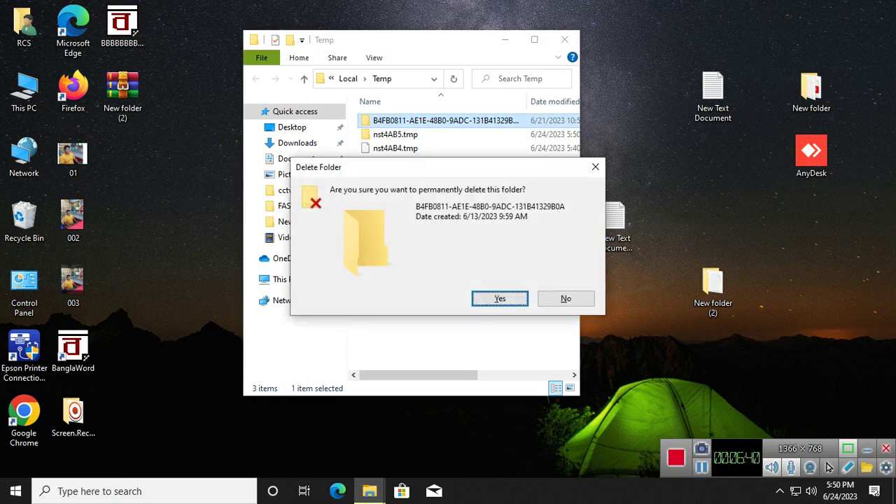
key(Return)
key(Return)
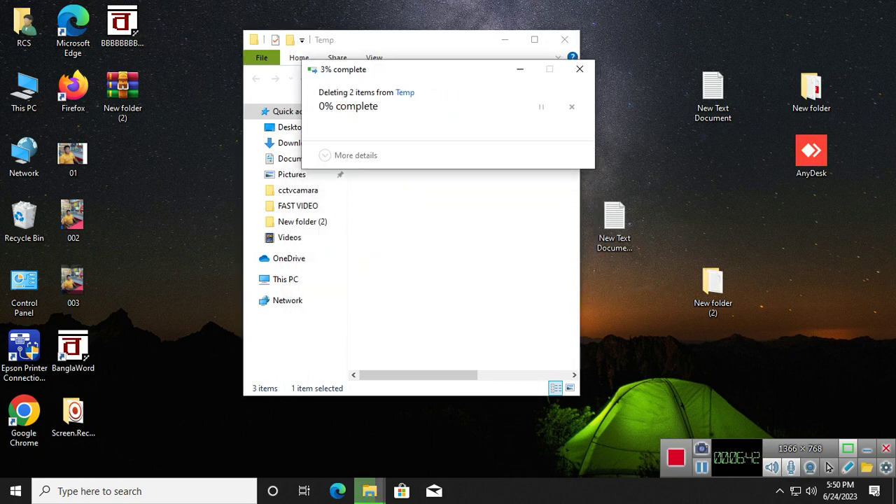
Try to permanently delete the nst4AB5.tmp folder, then dismiss the deletion.
key(Down)
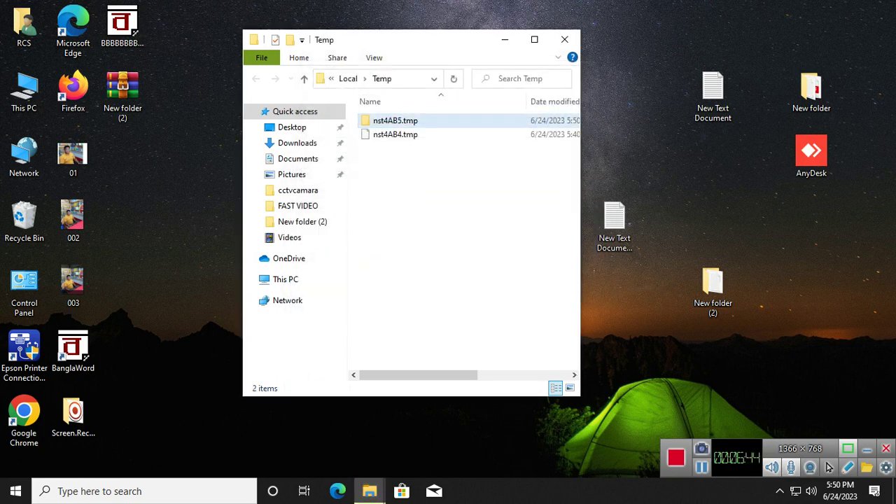
key(shift+Delete)
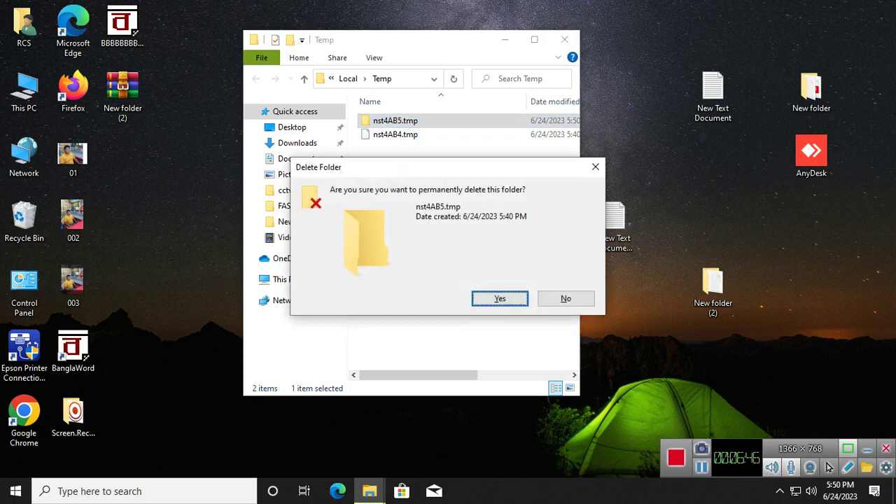
key(Return)
key(Return)
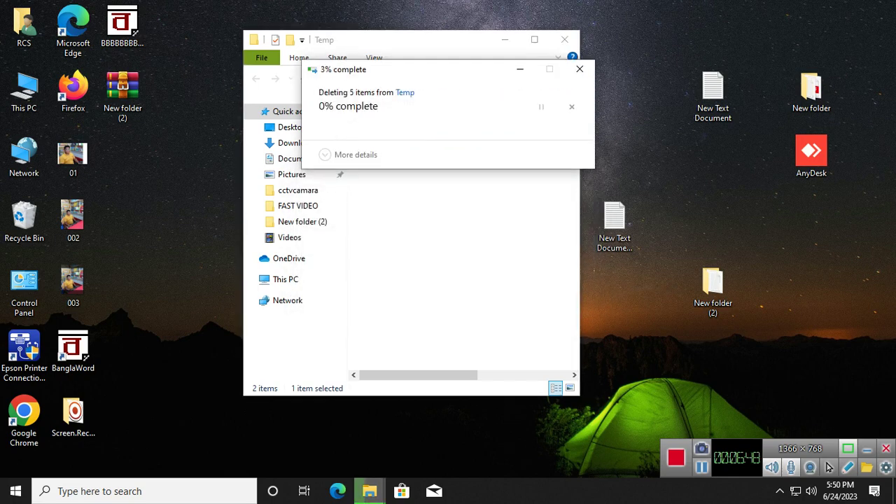
key(Tab)
click(546, 210)
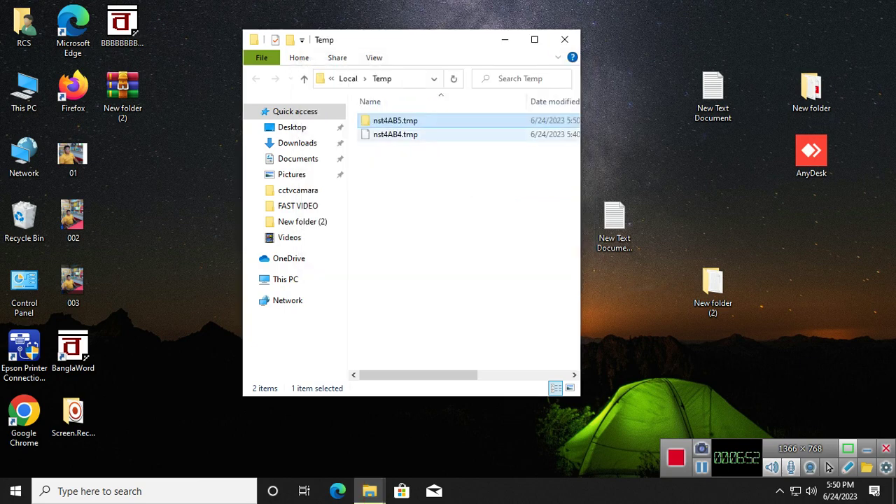
Close the Temp folder and refresh the desktop.
click(564, 40)
right_click(309, 196)
click(343, 232)
right_click(261, 180)
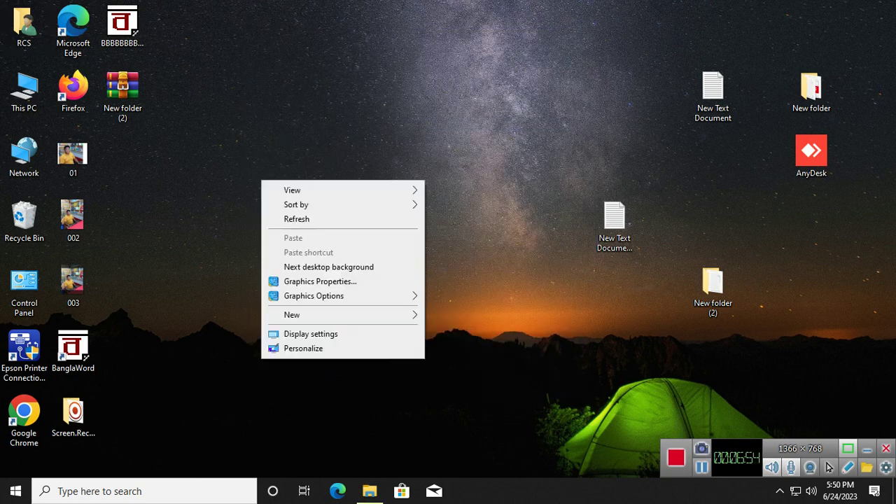
click(297, 218)
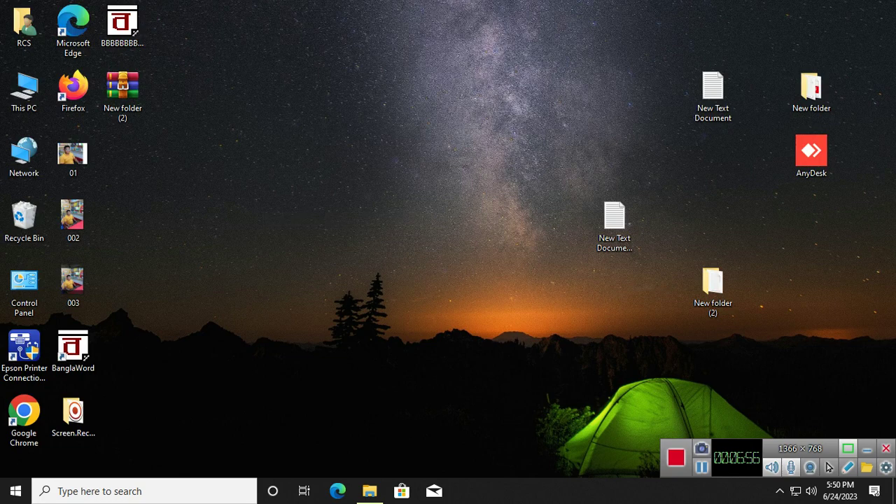
Run %temp% again from the Run dialog to check what remains in the Temp folder, and close it.
key(super+r)
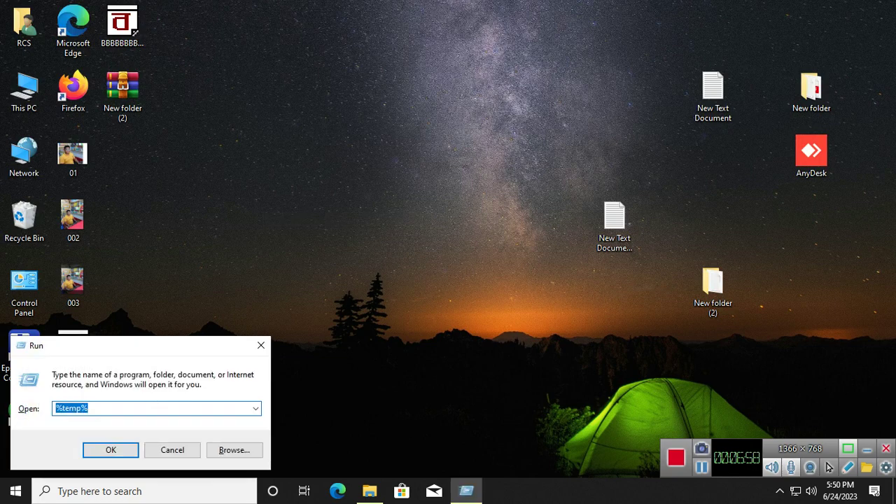
click(88, 408)
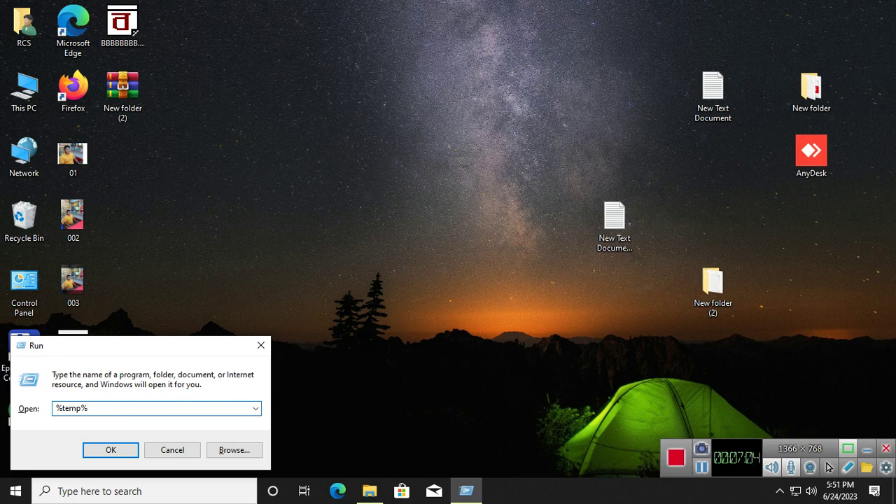
key(BackSpace)
text(%)
key(Return)
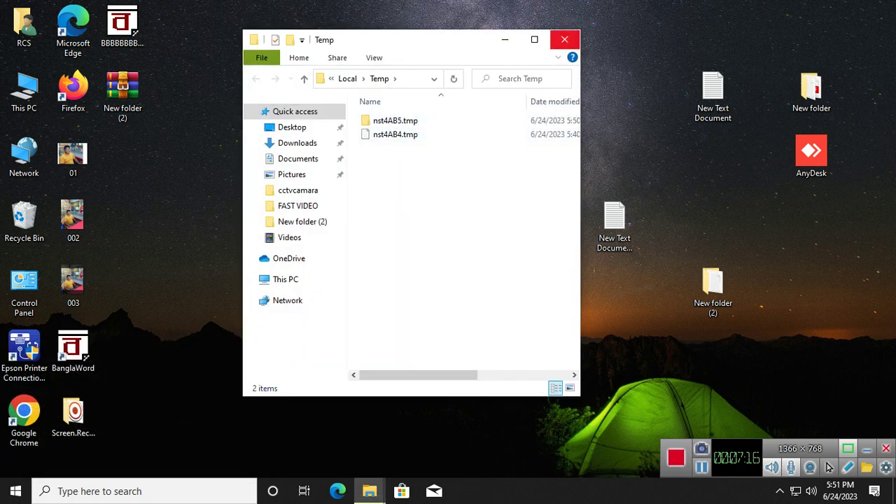
click(565, 39)
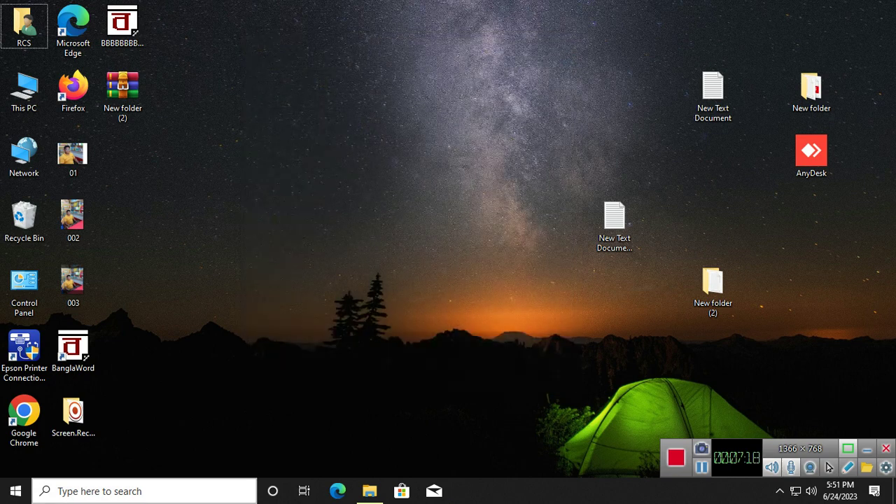
Run temp from the Run dialog to open the Windows Temp folder, granting permanent access to it.
key(super+s)
text(run)
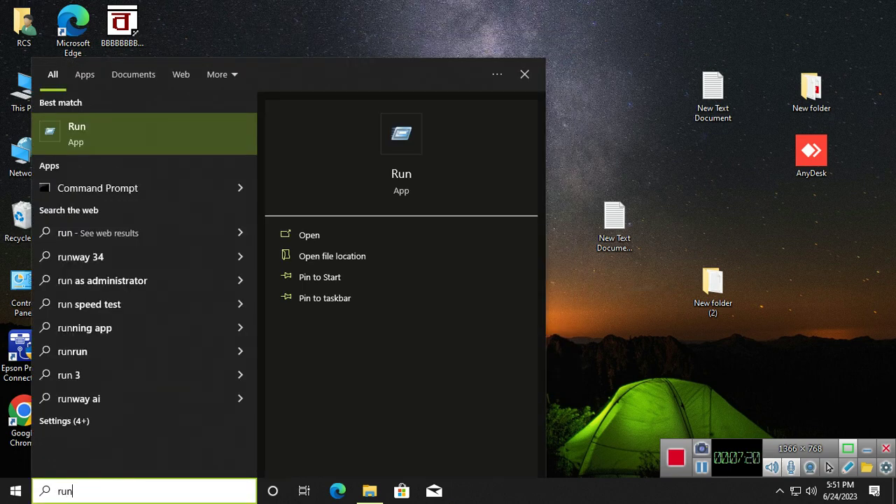
key(Return)
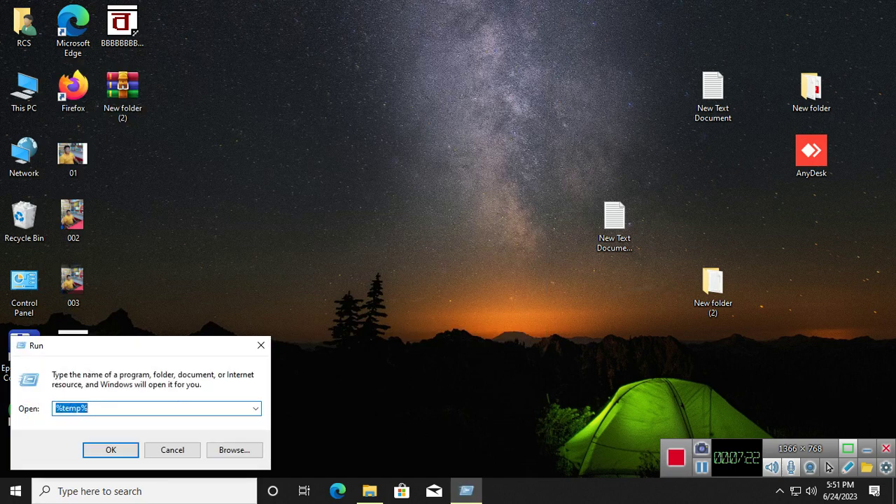
click(60, 408)
key(BackSpace)
click(81, 408)
key(BackSpace)
key(Return)
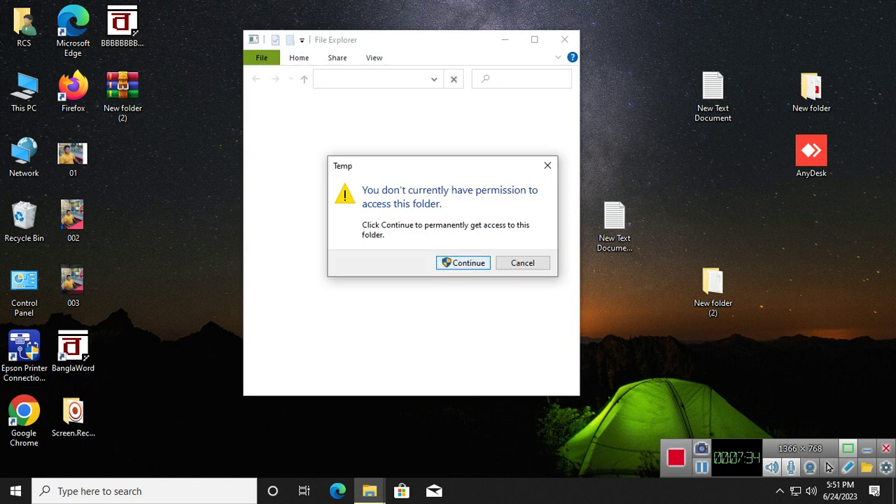
key(Return)
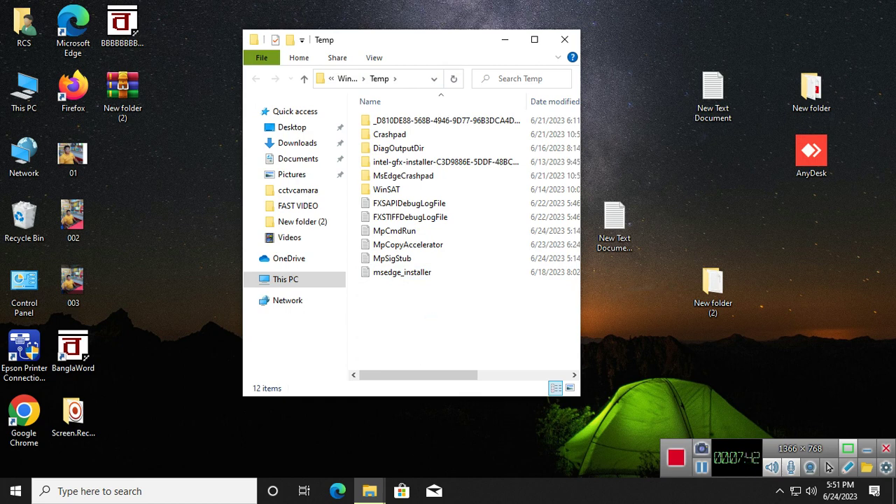
Permanently delete everything in the Windows Temp folder, granting administrator permission for WinSAT and skipping FXSAPIDebugLogFile and FXSTIFFDebugLogFile.
key(ctrl+a)
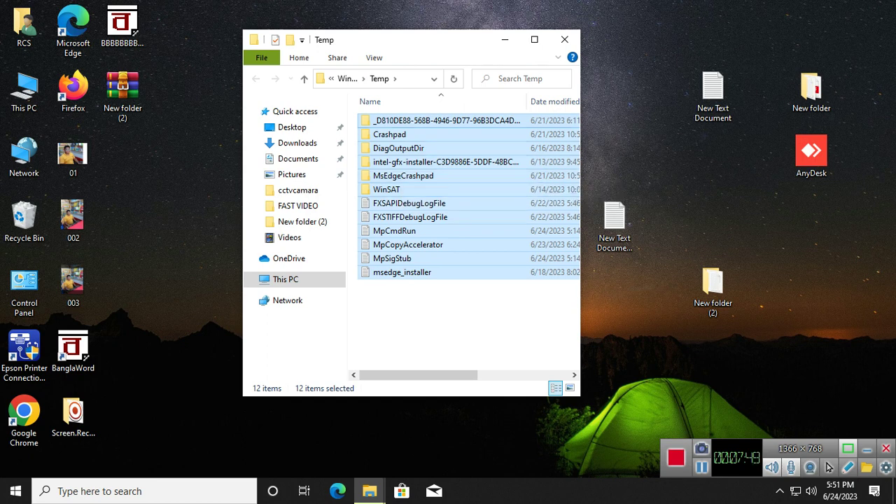
drag(448, 40, 423, 46)
key(shift+Delete)
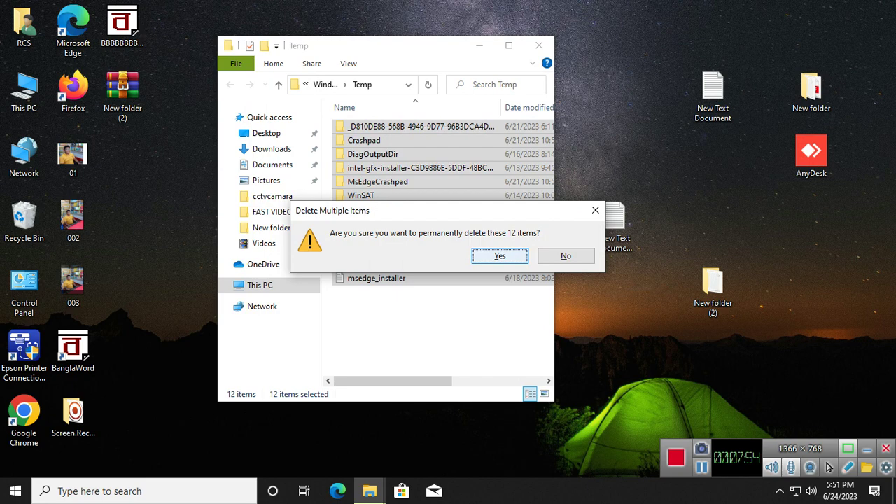
key(Return)
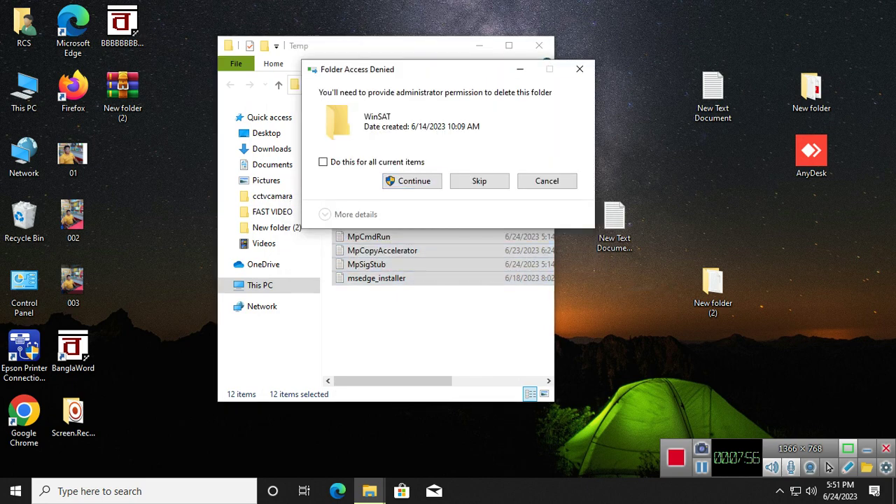
key(Return)
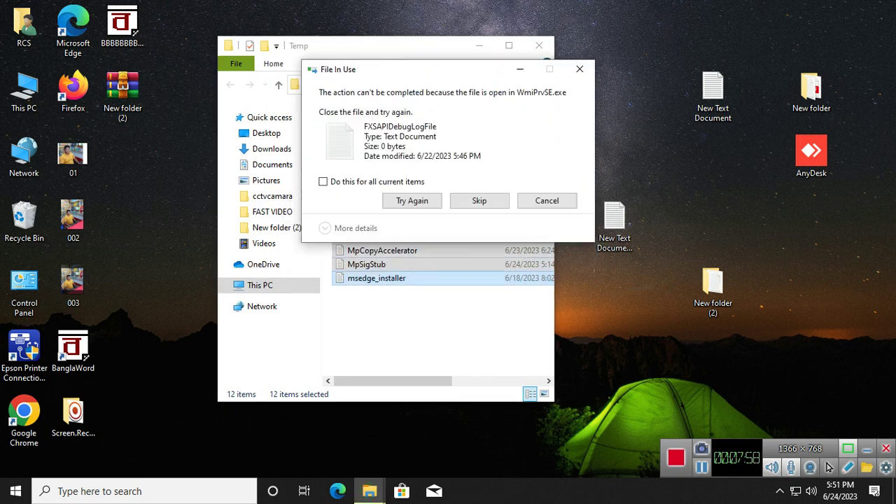
key(Return)
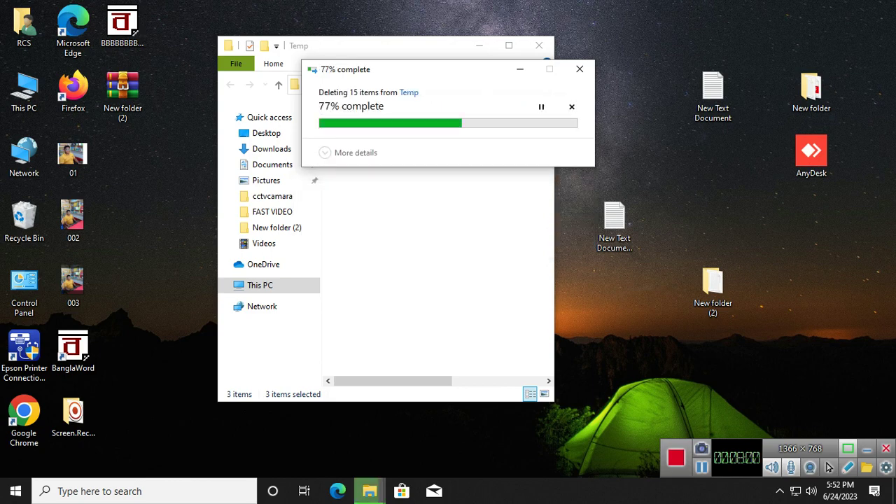
key(Tab)
key(Return)
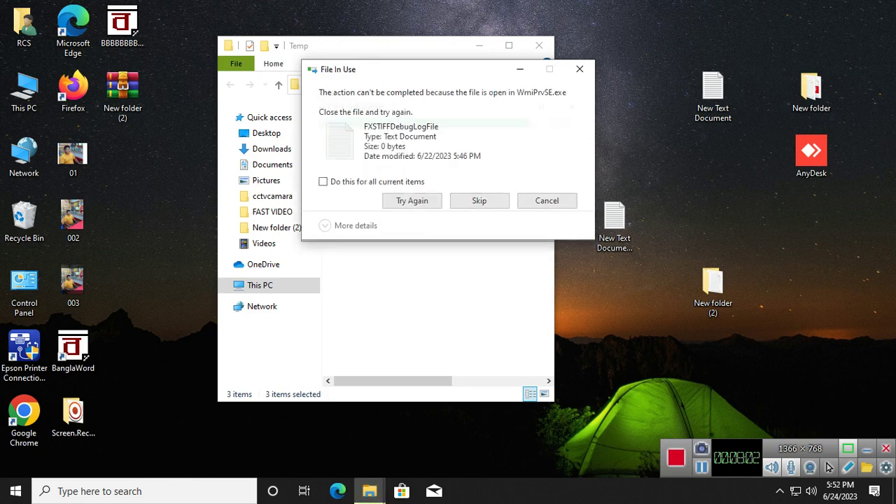
key(Tab)
key(Return)
key(Return)
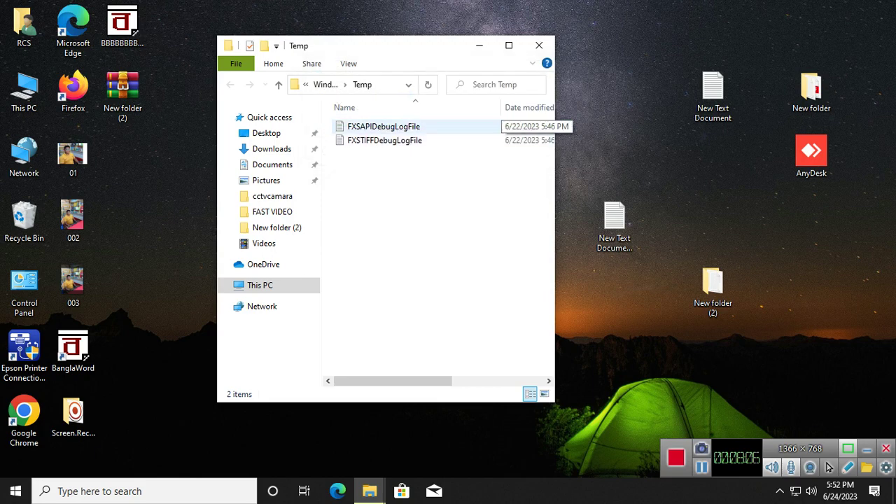
Close the Temp folder and refresh the desktop repeatedly.
click(539, 45)
right_click(256, 225)
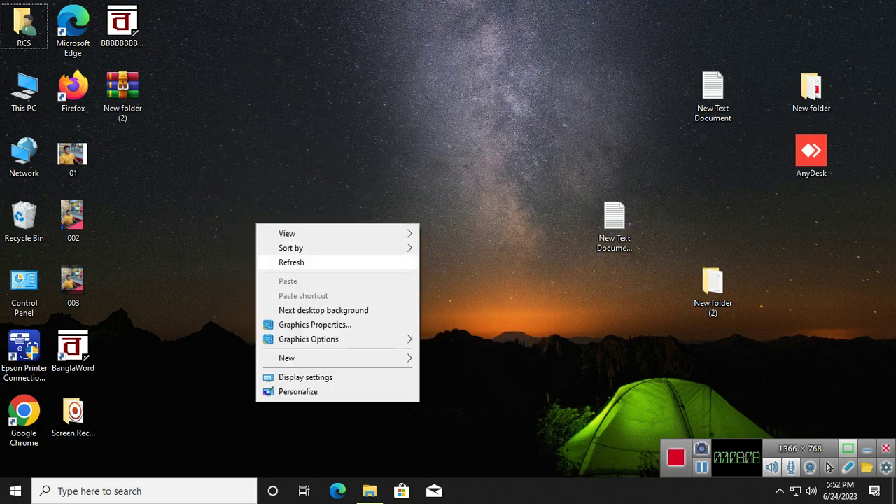
click(291, 262)
right_click(257, 236)
click(292, 274)
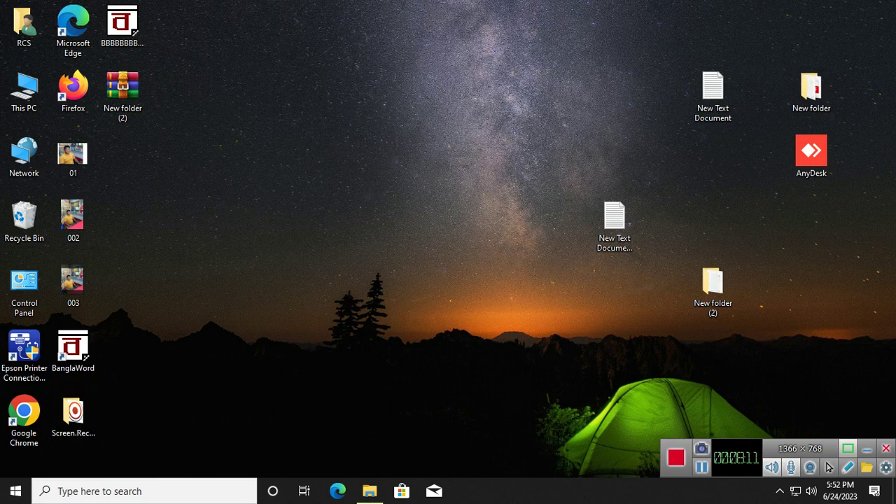
right_click(295, 251)
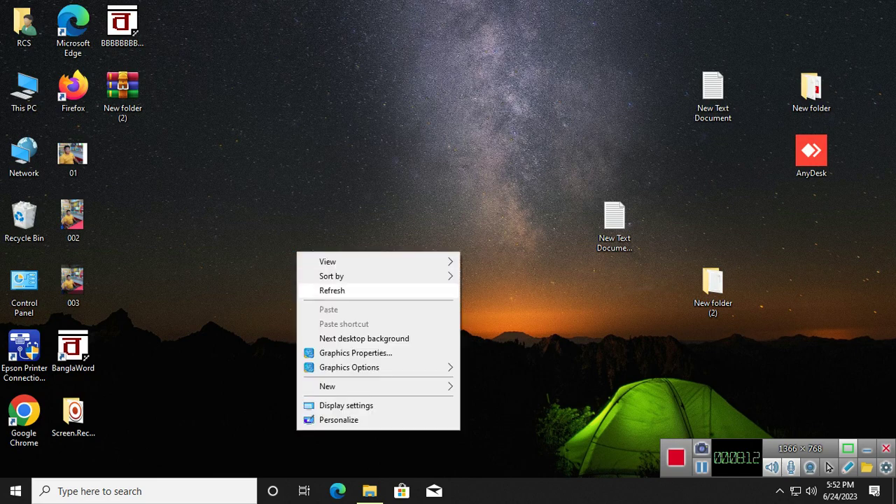
click(308, 290)
right_click(290, 229)
click(325, 269)
right_click(256, 229)
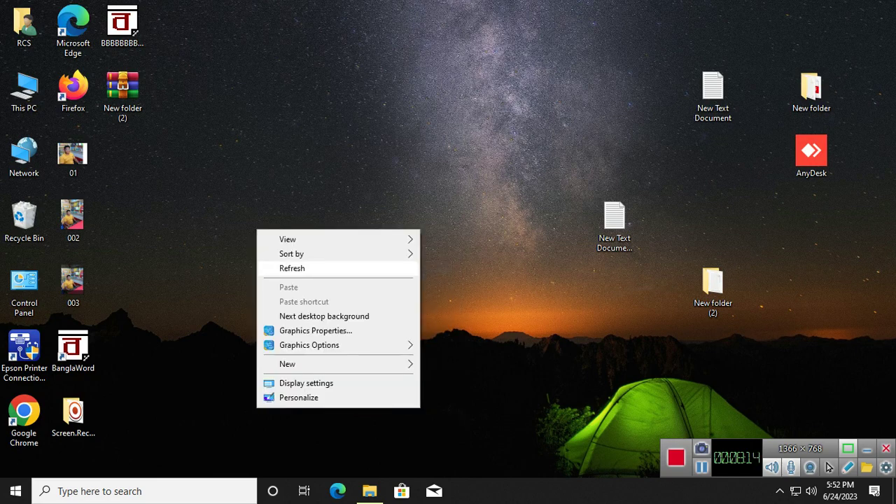
click(291, 268)
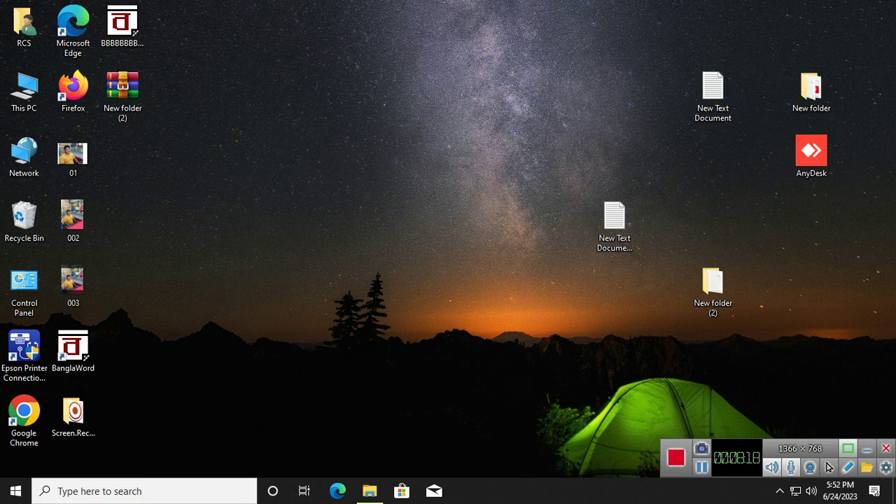
right_click(283, 192)
click(308, 231)
right_click(282, 212)
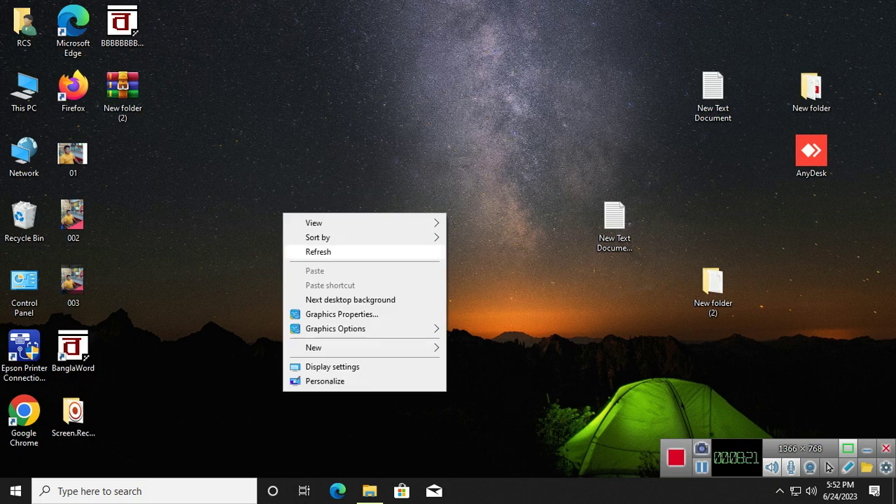
click(308, 252)
right_click(274, 226)
click(308, 262)
right_click(250, 225)
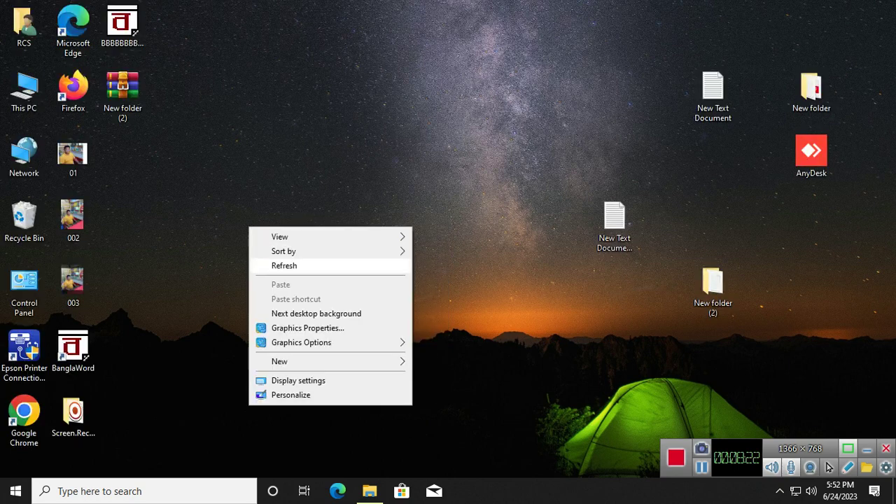
click(283, 262)
key(super)
key(super)
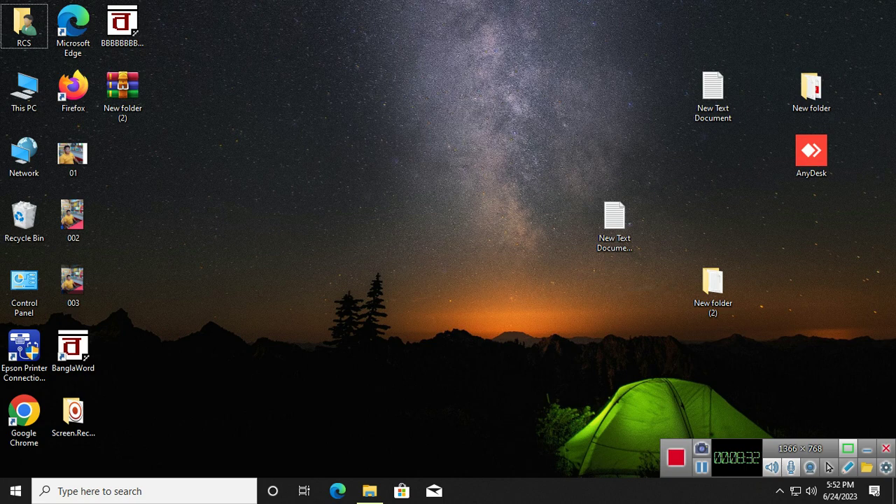
right_click(211, 85)
key(Escape)
right_click(242, 130)
right_click(273, 168)
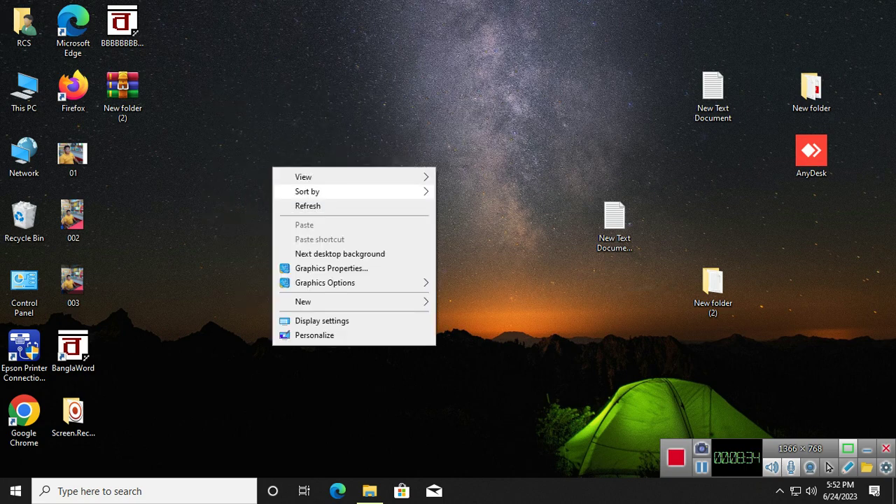
click(307, 206)
right_click(184, 207)
mouse_move(265, 322)
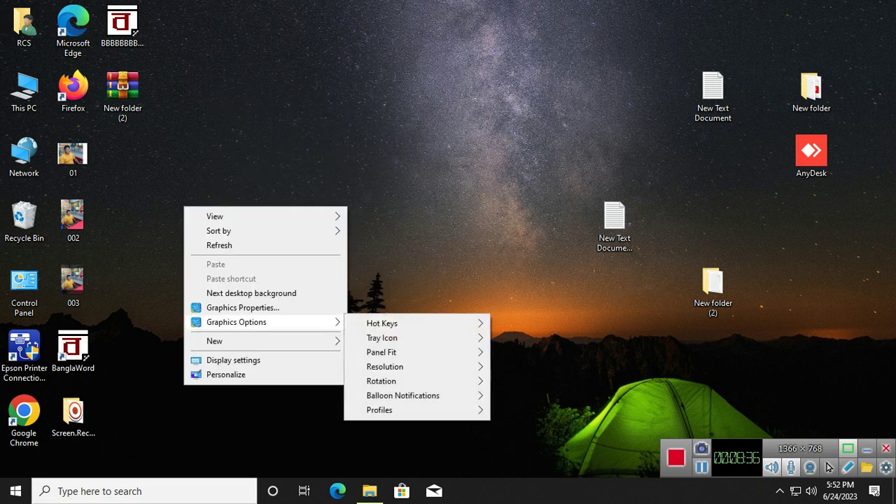
key(Escape)
Search for Control Panel and open its list of programs to uninstall.
click(143, 490)
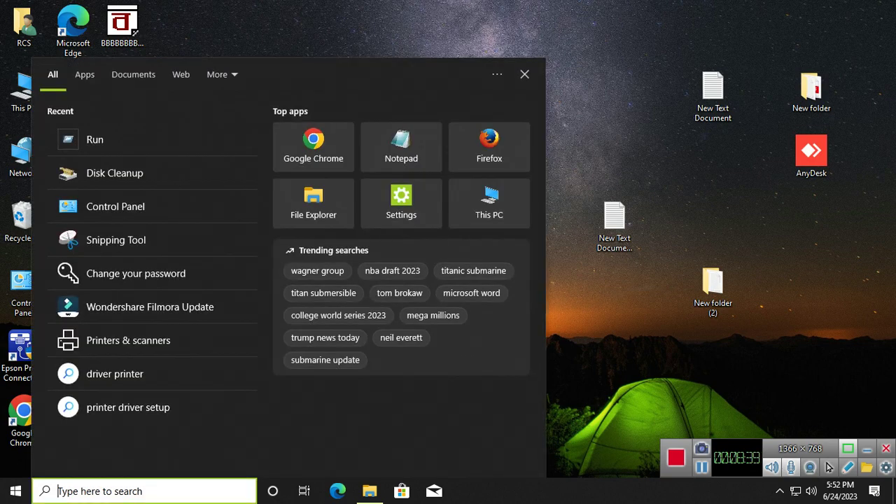
text(con)
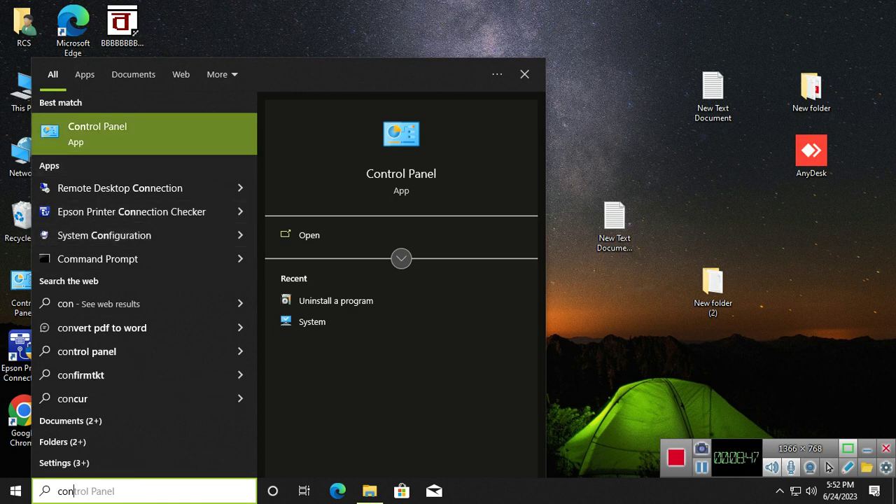
key(Return)
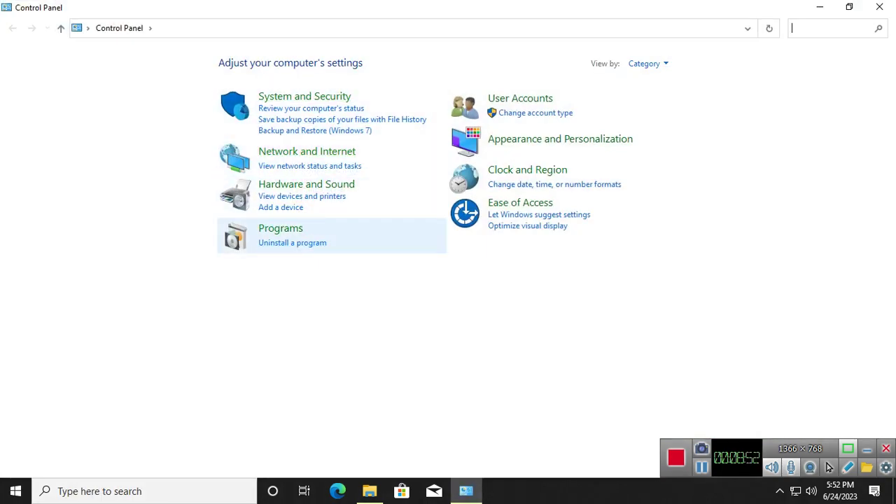
click(292, 243)
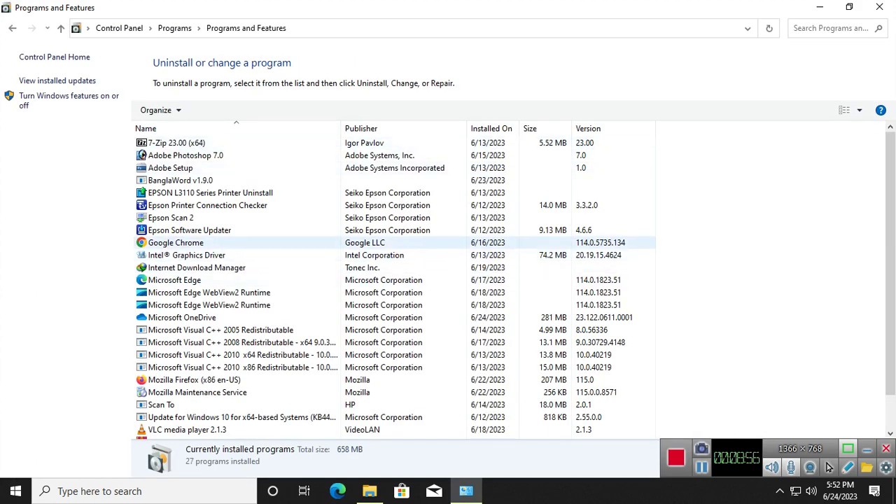
scroll(280, 317, down, 1)
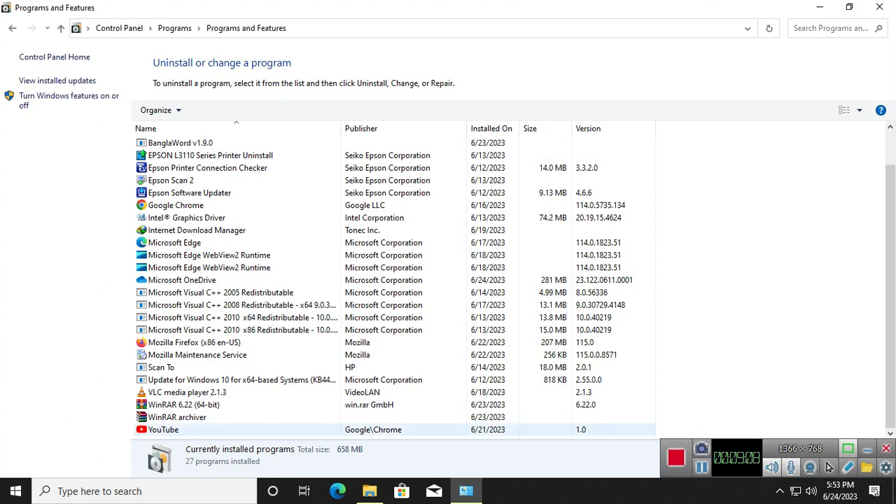
right_click(203, 430)
click(163, 429)
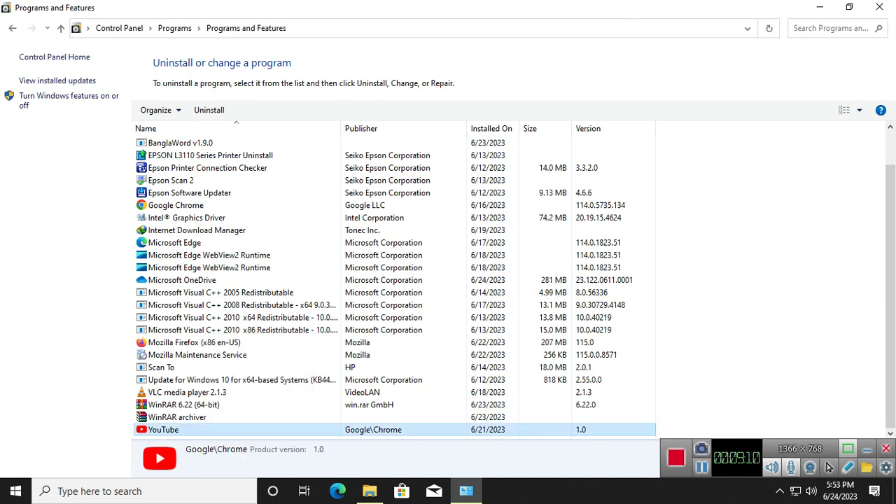
click(177, 417)
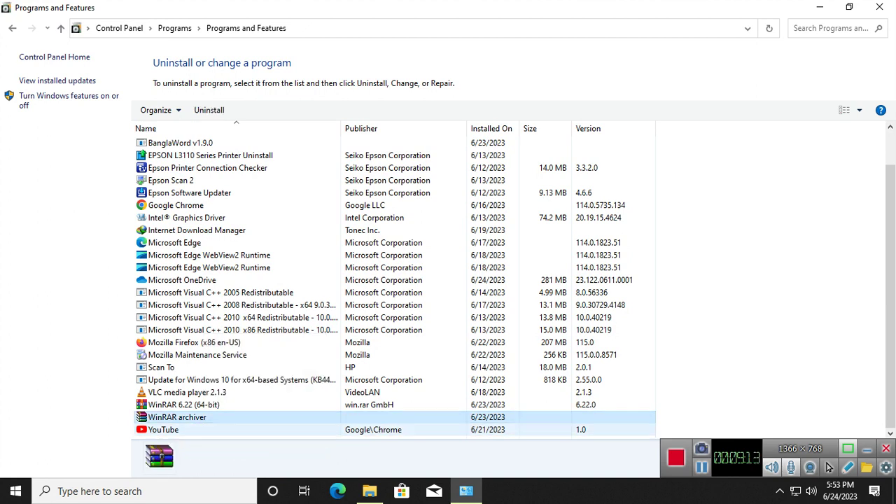
click(164, 429)
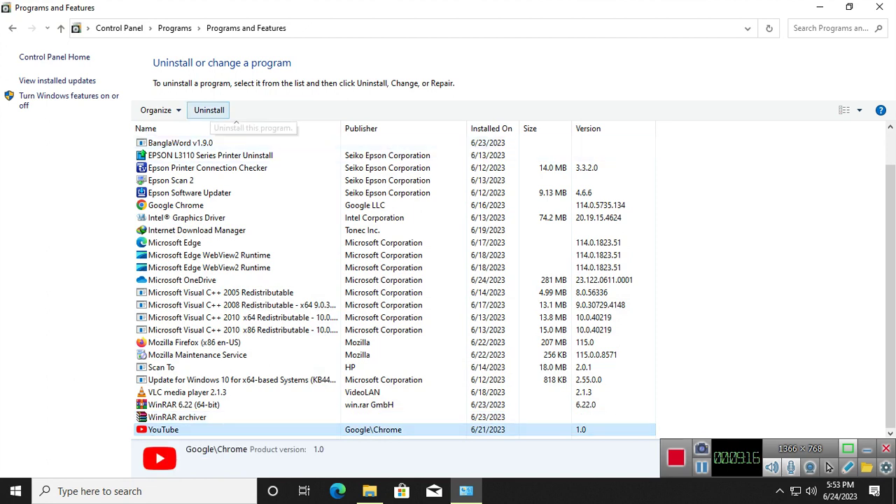
click(209, 110)
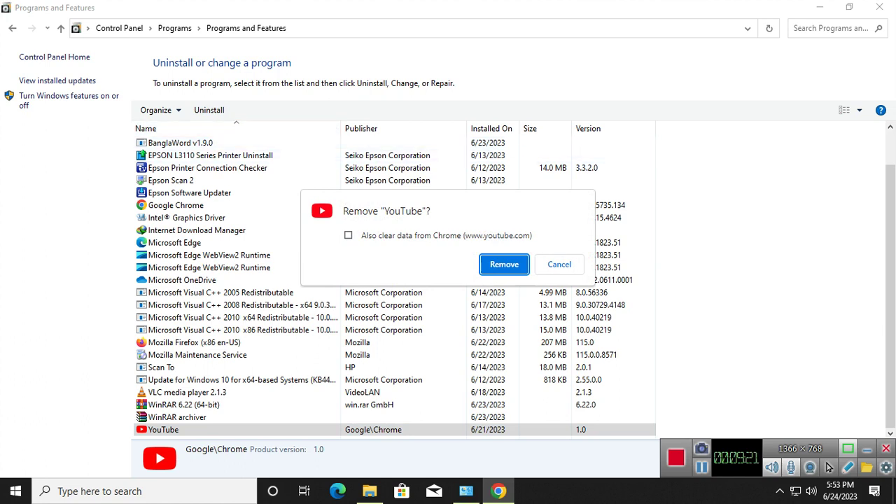
click(348, 236)
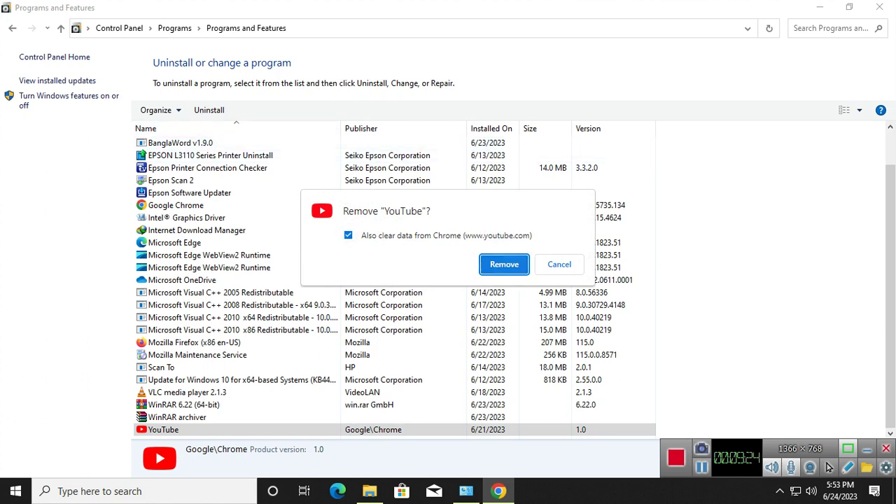
click(504, 264)
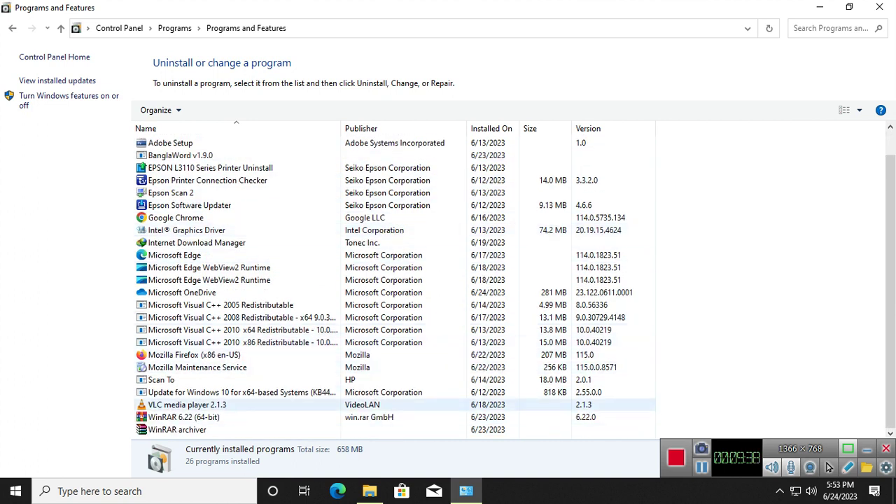
Uninstall the WinRAR archiver entry and agree to continue with the removal.
click(177, 429)
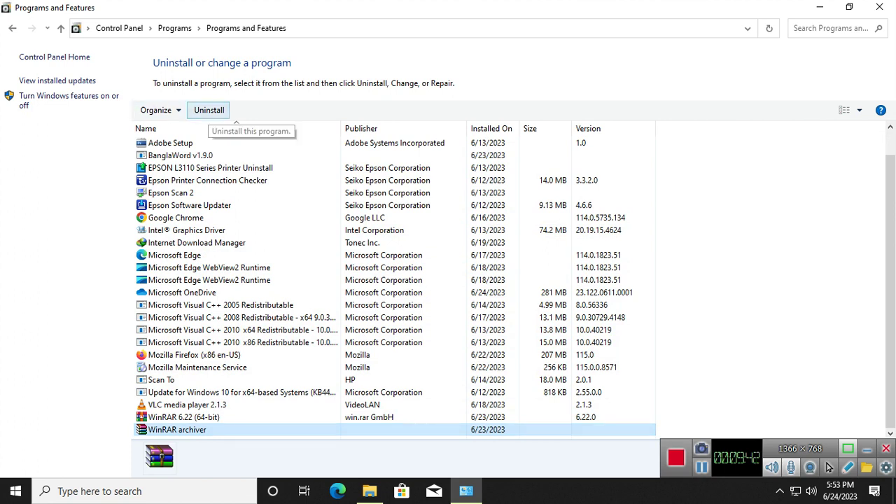
click(208, 110)
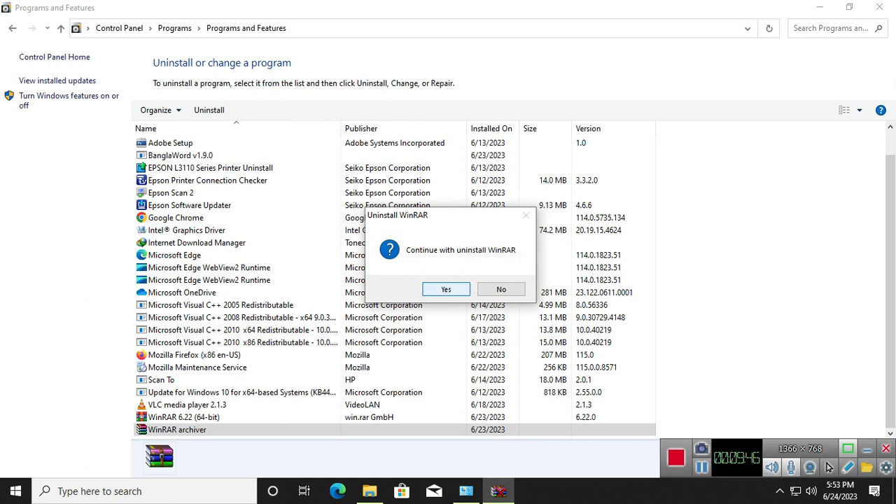
click(446, 289)
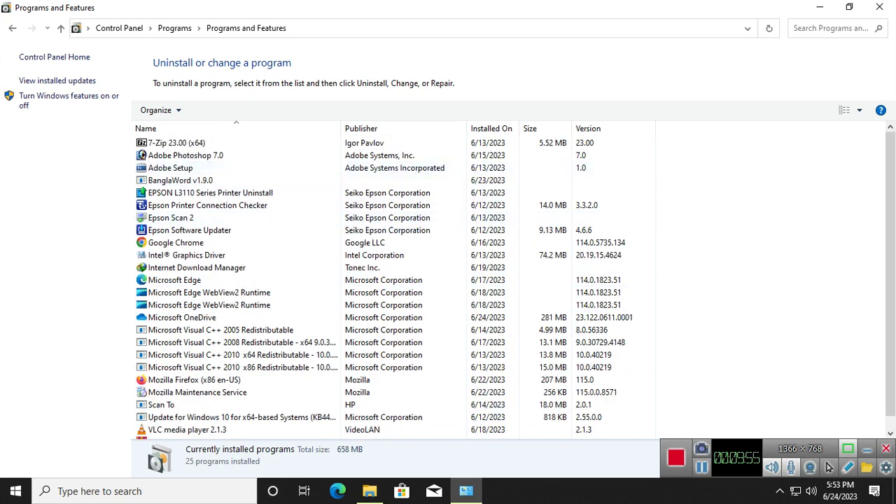
Close the Programs and Features window and refresh the desktop several times.
scroll(394, 255, down, 1)
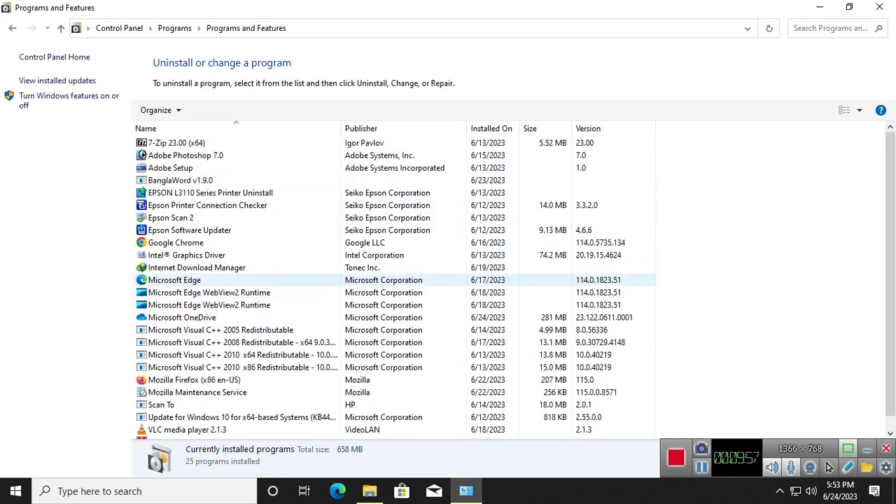
click(879, 7)
right_click(292, 234)
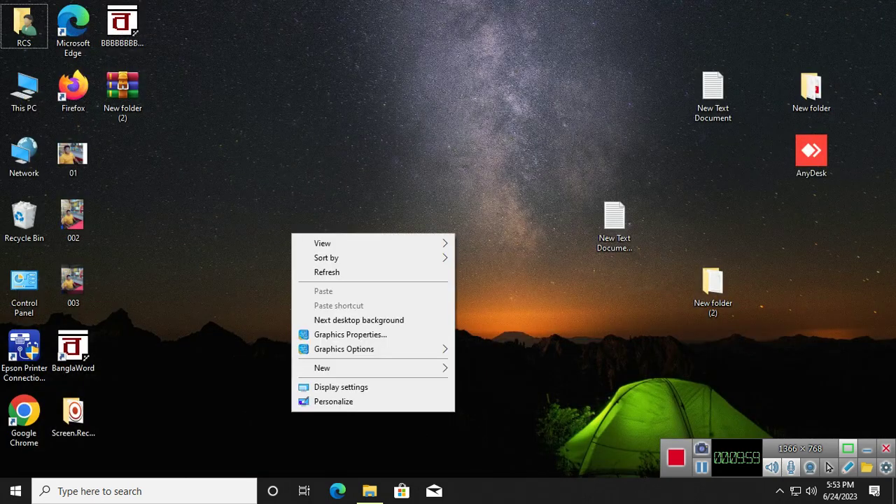
click(327, 272)
right_click(261, 249)
click(297, 288)
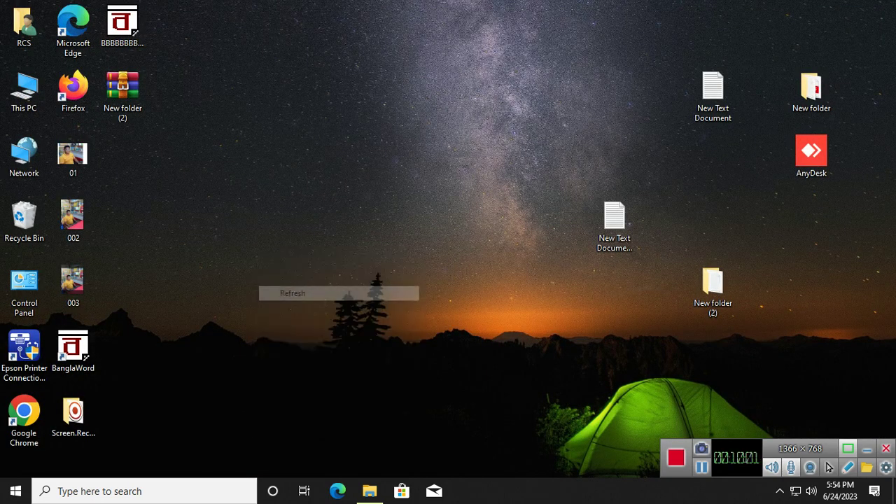
right_click(261, 250)
mouse_move(315, 274)
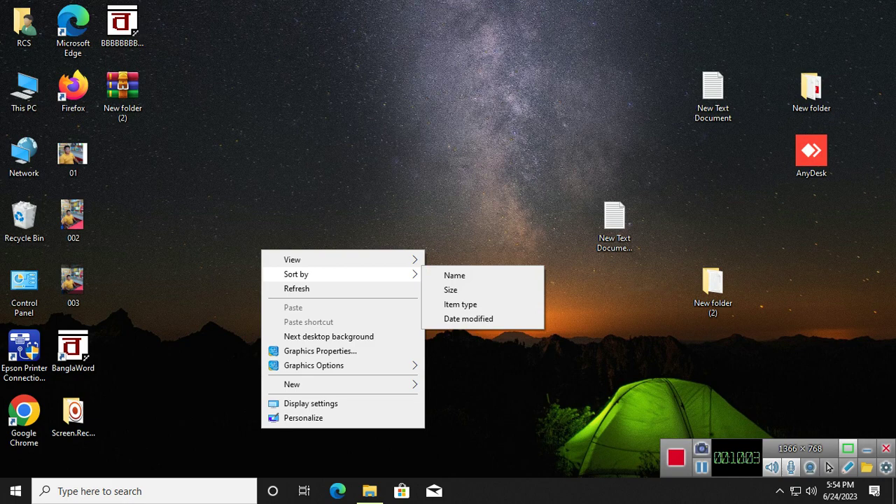
click(297, 288)
right_click(301, 228)
click(336, 266)
right_click(217, 184)
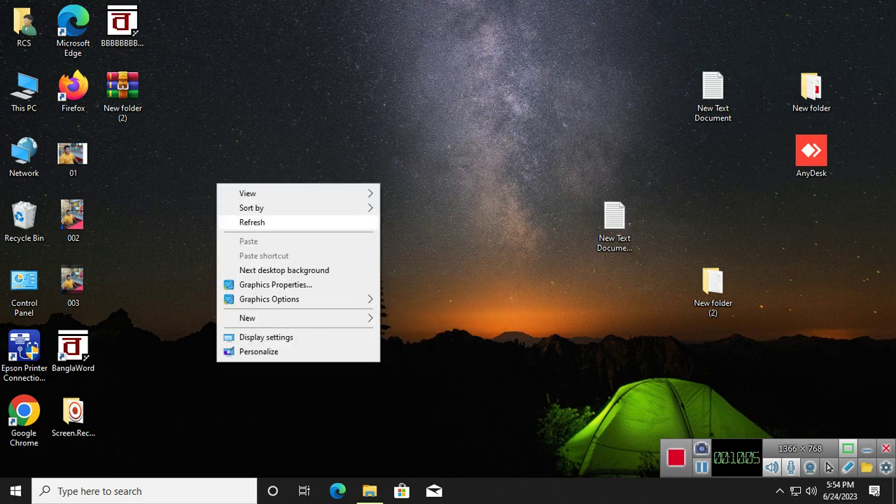
click(252, 222)
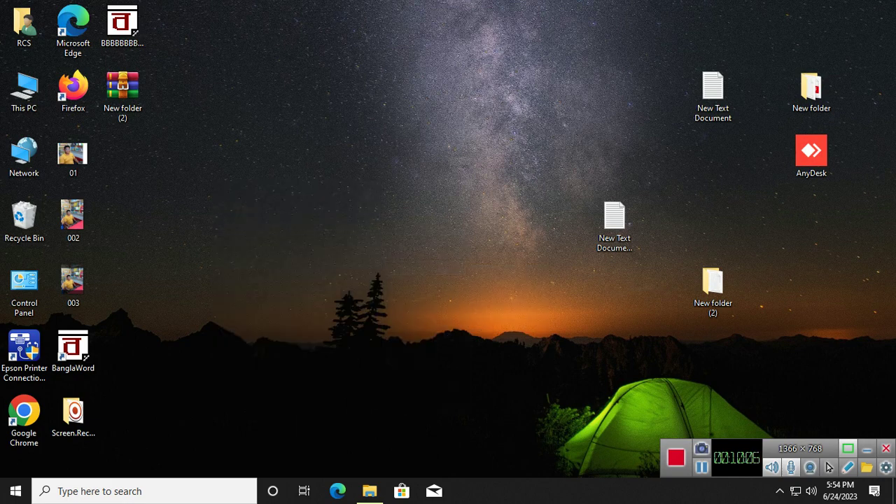